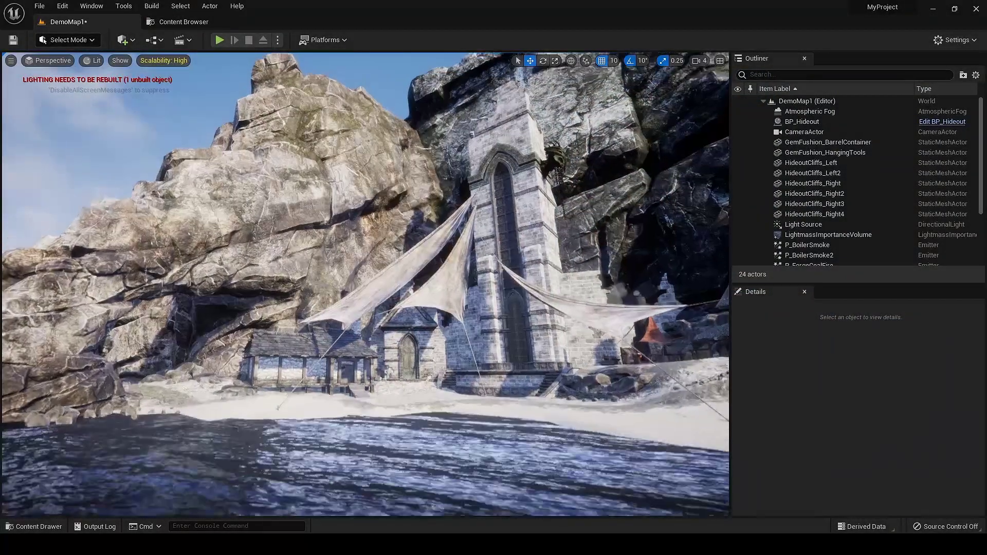
Switch the viewport of the coastal hideout level to the Lit view mode.
key("s")
right_click_drag(366, 284, 352, 304)
key("w")
left_click(98, 61)
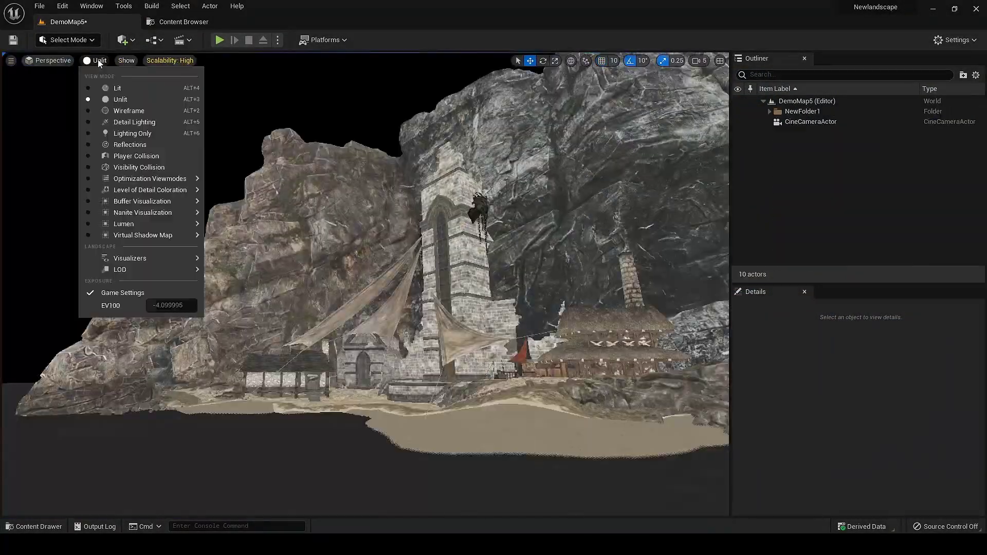
left_click(108, 88)
Place a Rect Light above the shoreline in front of the buildings and rotate it to about 130° around Z.
left_click(122, 41)
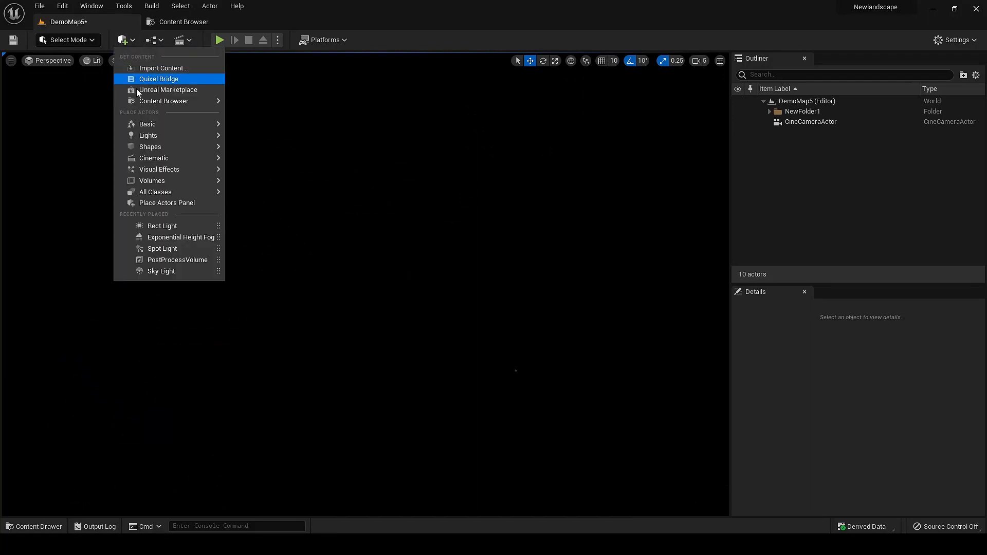
mouse_move(194, 140)
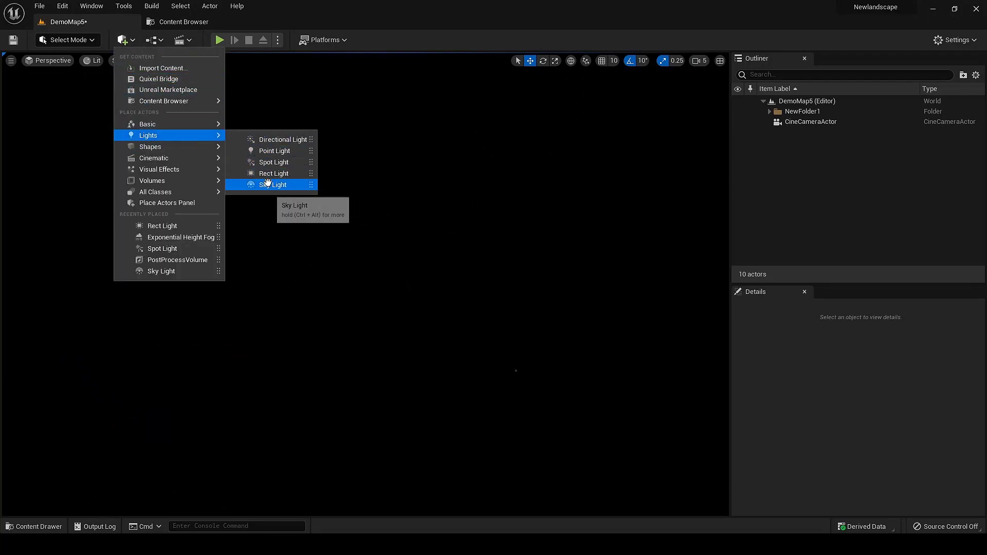
left_click_drag(290, 196, 314, 346)
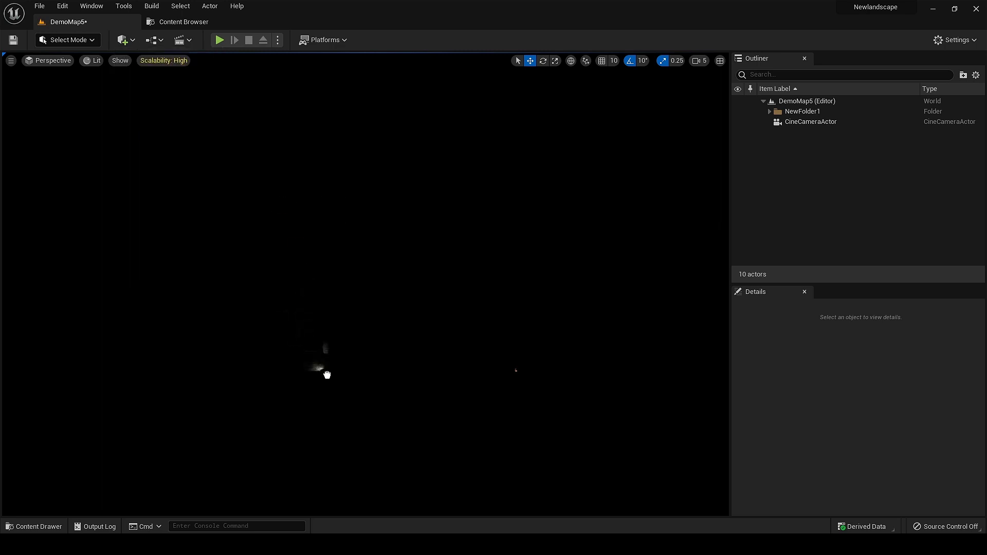
left_click_drag(386, 416, 386, 411)
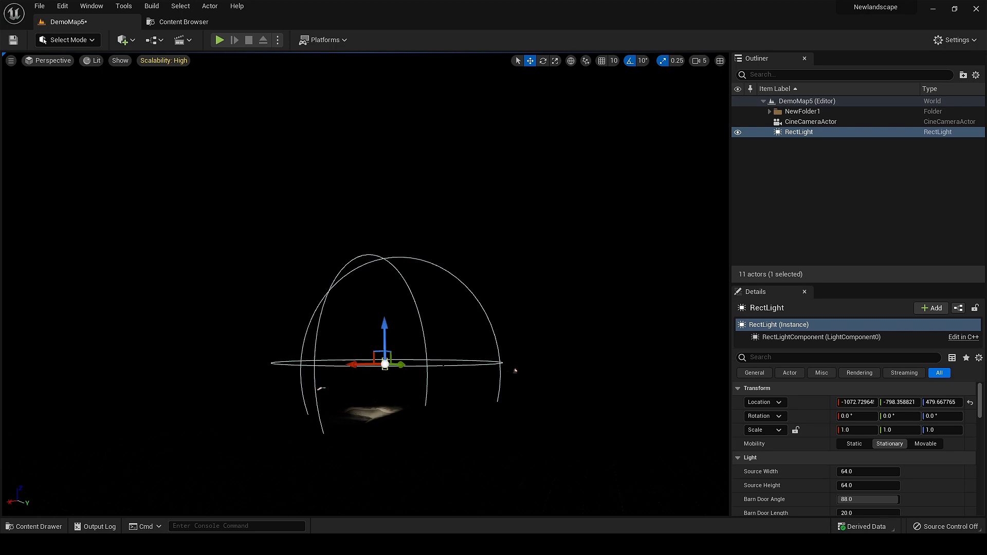
key("e")
left_click_drag(397, 367, 330, 367)
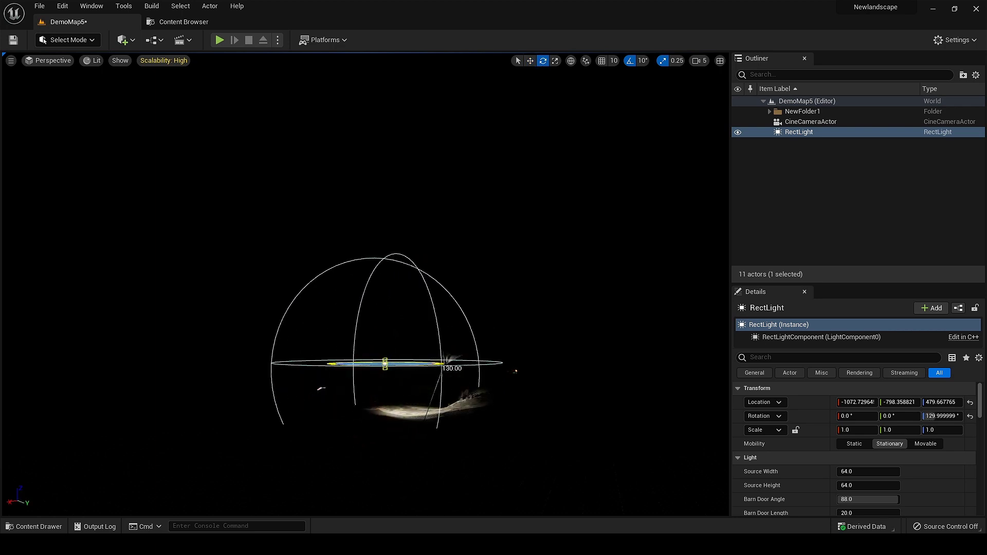
Set the Rect Light's source width to about 1993, source height to about 608, attenuation radius to 16384 and intensity to about 43 cd.
scroll(854, 447, "down", 6)
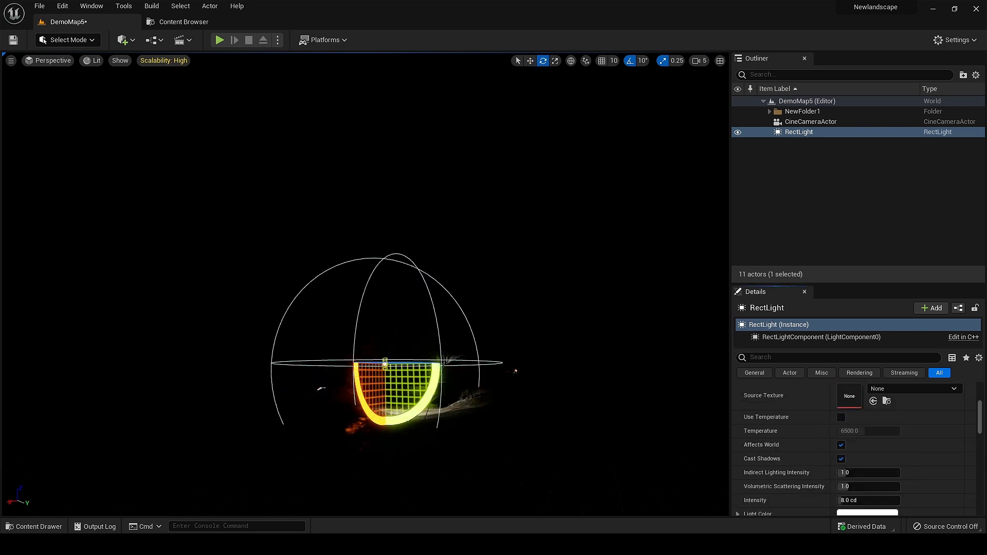
scroll(850, 422, "up", 4)
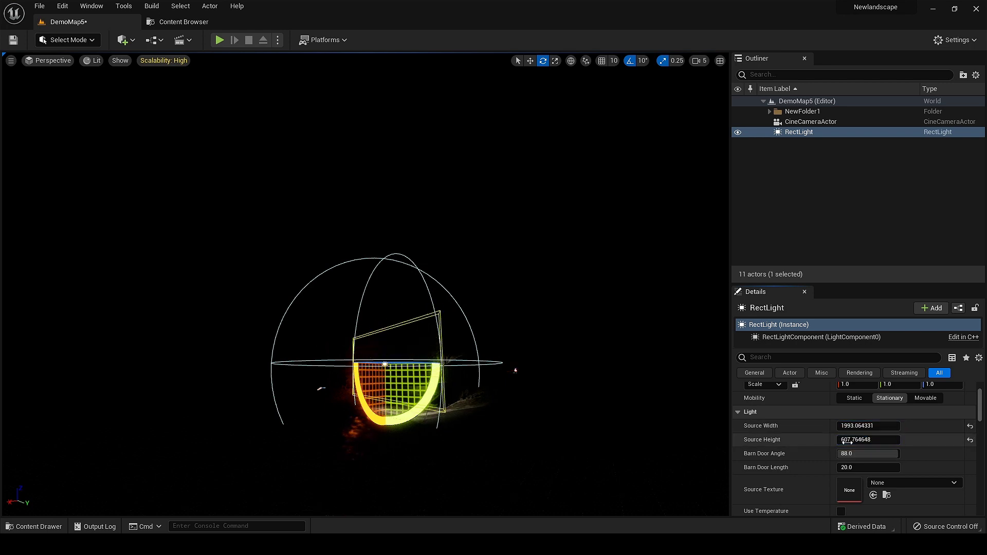
scroll(848, 452, "down", 6)
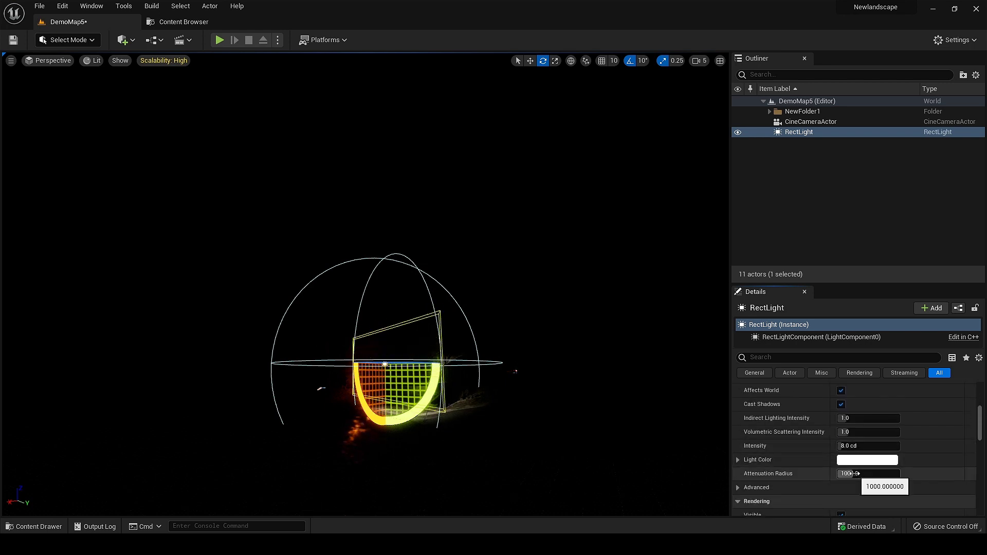
left_click_drag(854, 473, 884, 446)
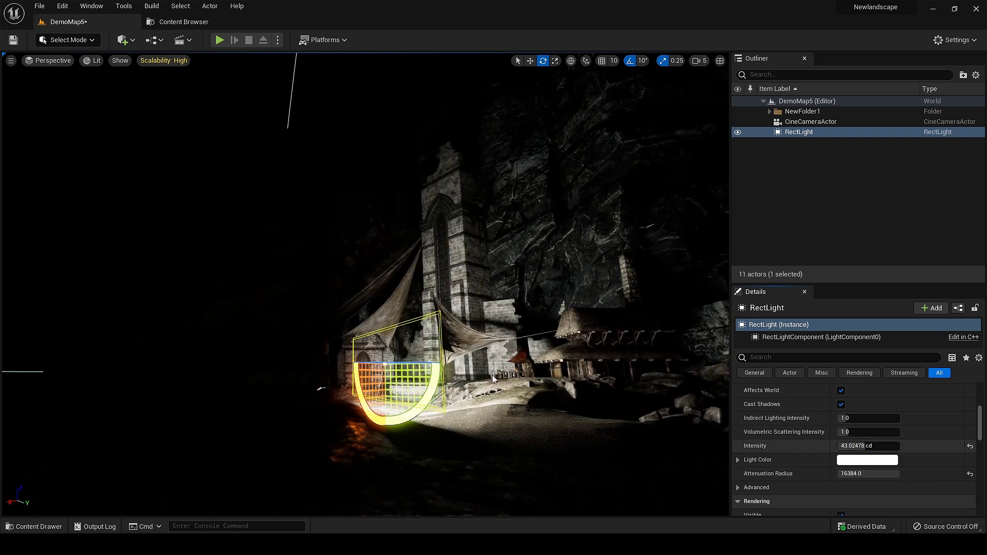
key("Escape")
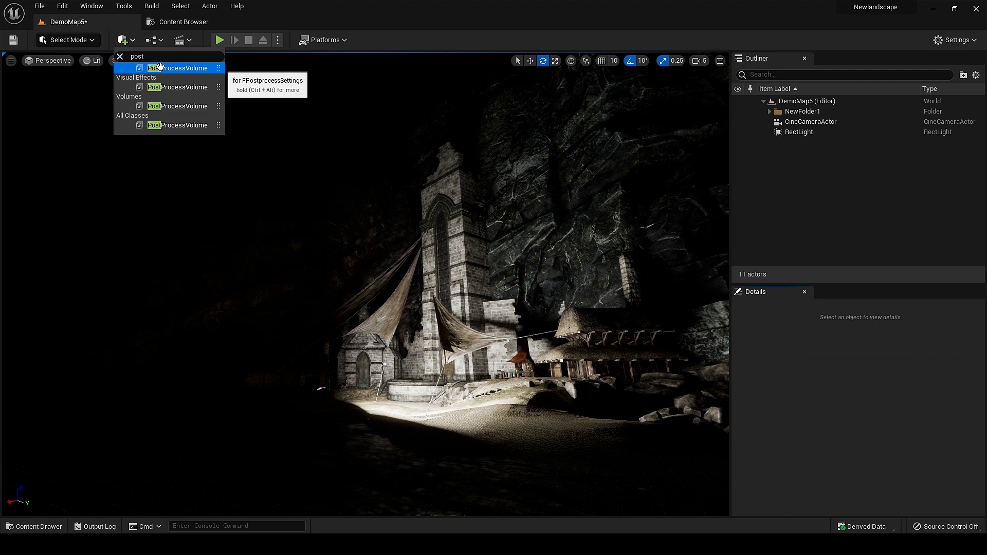
Place a PostProcessVolume on the shoreline and enable its infinite extent so it affects the whole level.
left_click_drag(157, 68, 365, 404)
scroll(815, 457, "down", 15)
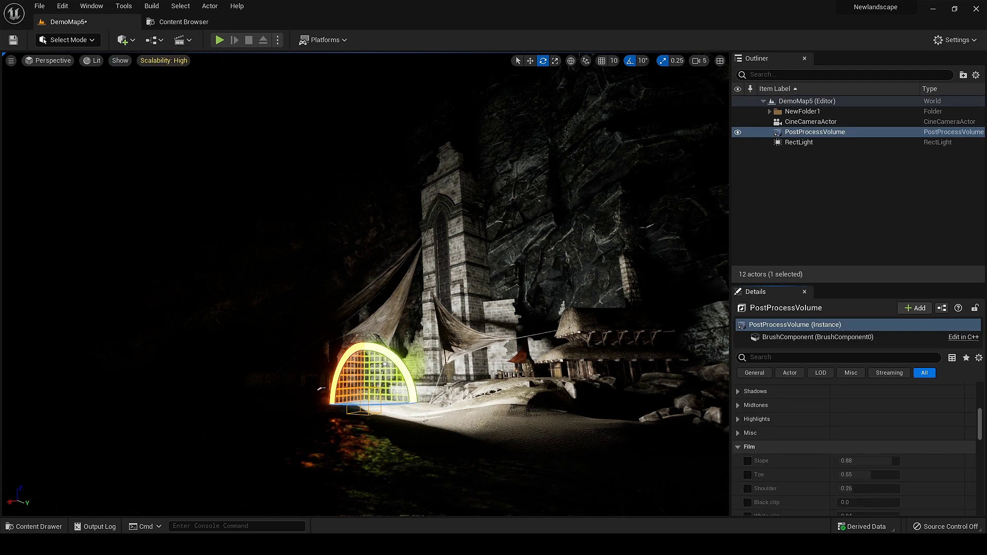
scroll(844, 472, "down", 5)
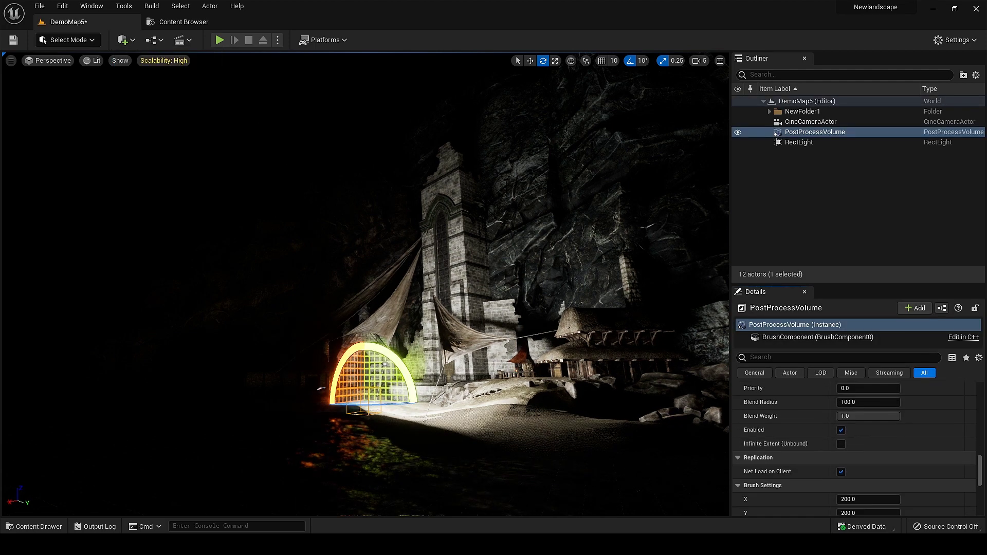
scroll(824, 445, "up", 10)
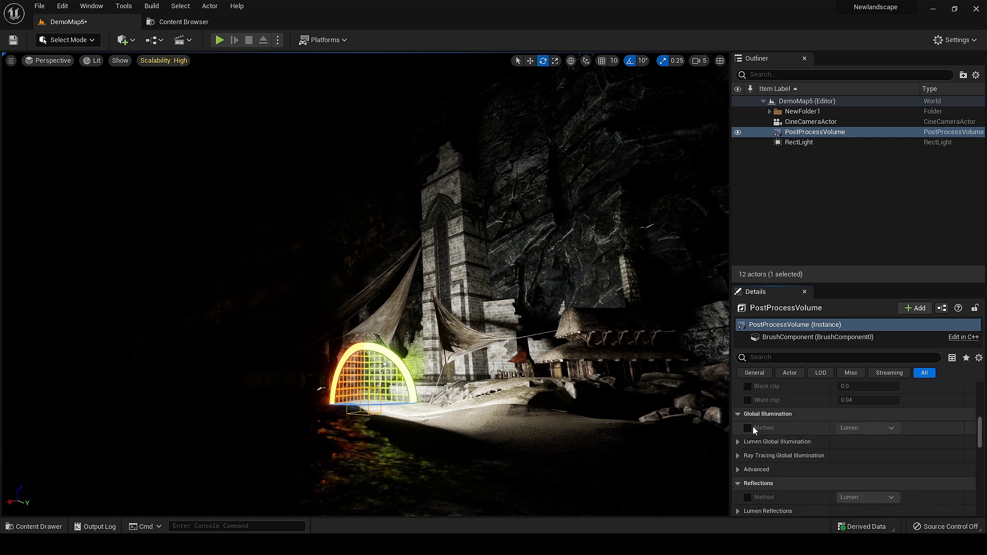
Override the PostProcessVolume's Global Illumination and Reflections methods and set both to None.
left_click(752, 427)
left_click(856, 427)
left_click(851, 441)
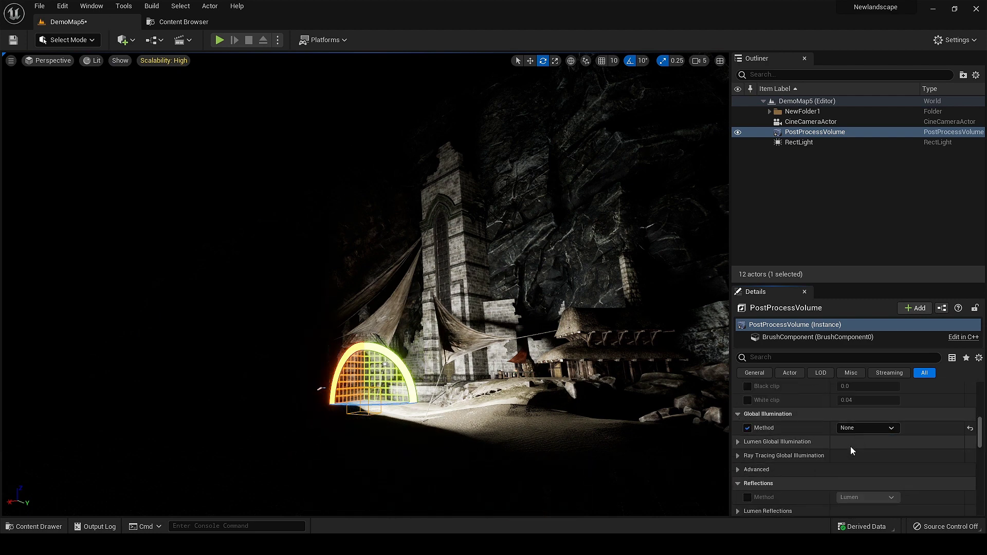
left_click(748, 498)
left_click(855, 498)
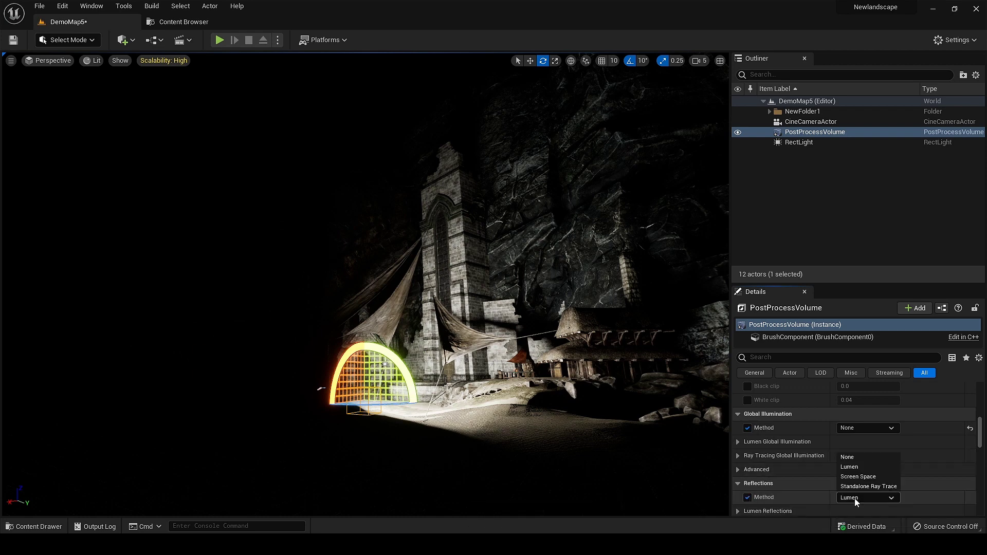
left_click(855, 458)
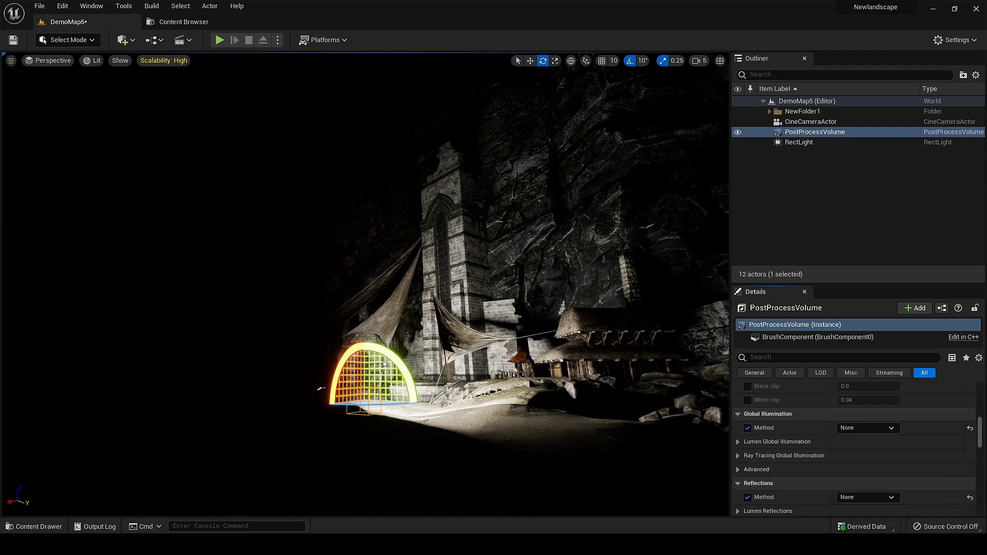
Move the RectLight high up and far out to the left of the tower and cliffs.
right_click_drag(467, 396, 467, 412)
key("w")
left_click(799, 143)
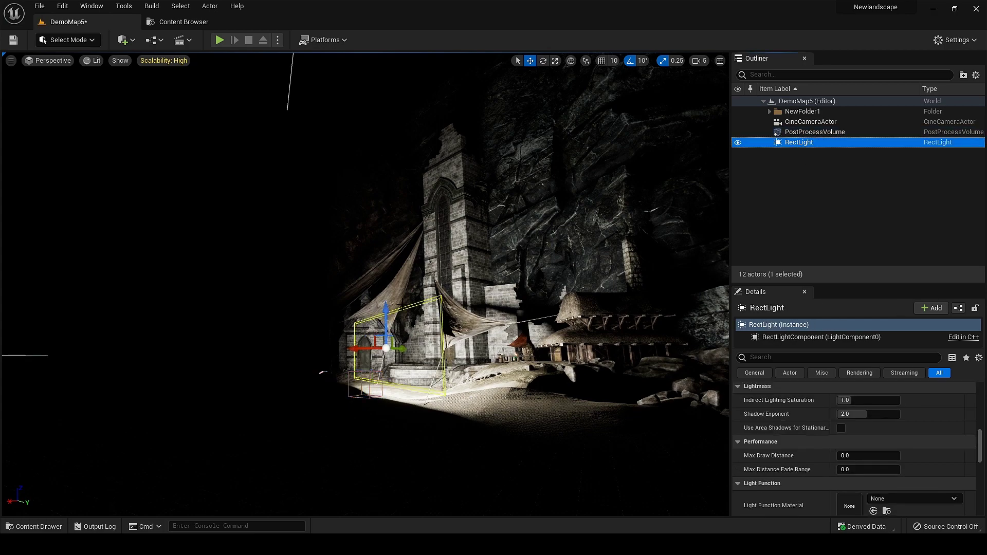
left_click_drag(385, 319, 396, 128)
right_click_drag(441, 226, 435, 210)
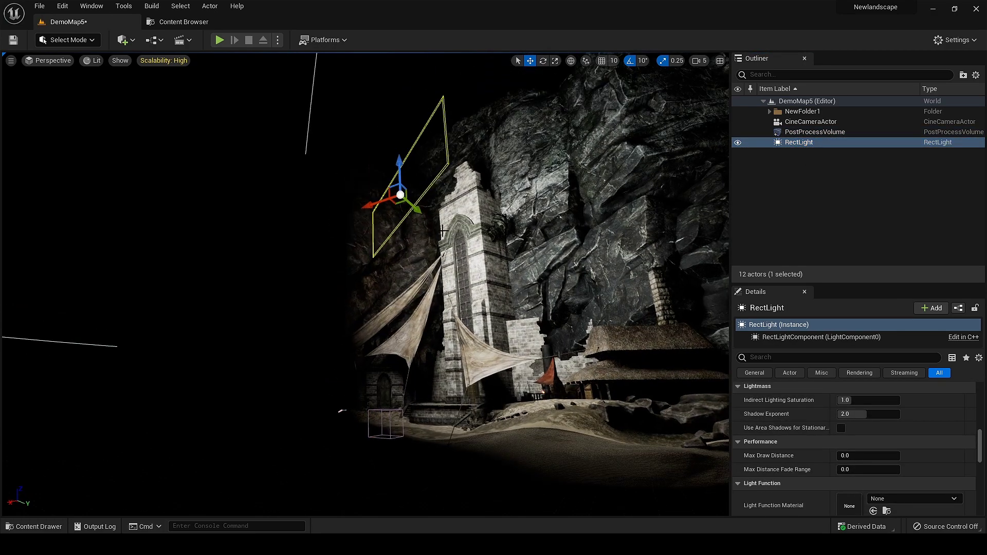
left_click_drag(419, 210, 191, 186)
right_click_drag(191, 186, 157, 166)
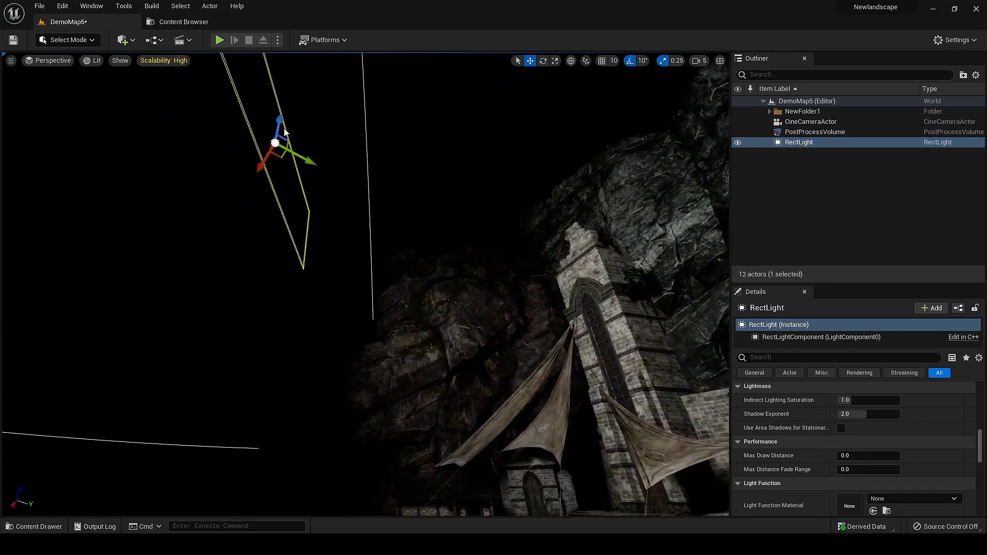
left_click_drag(280, 126, 213, 129)
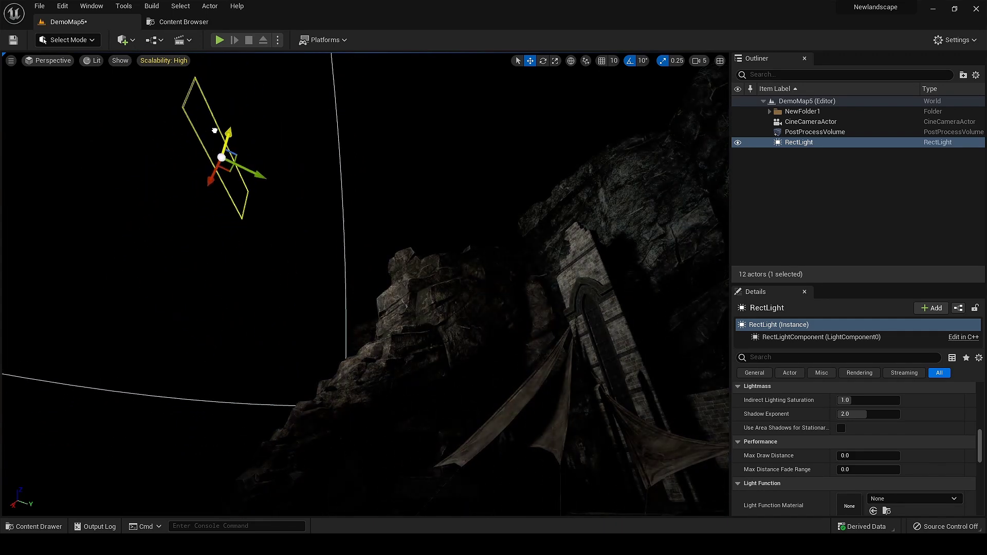
Rotate the raised RectLight so it lights the left cliff and tower from the side, and clear the selection.
key("e")
left_click_drag(181, 176, 221, 193)
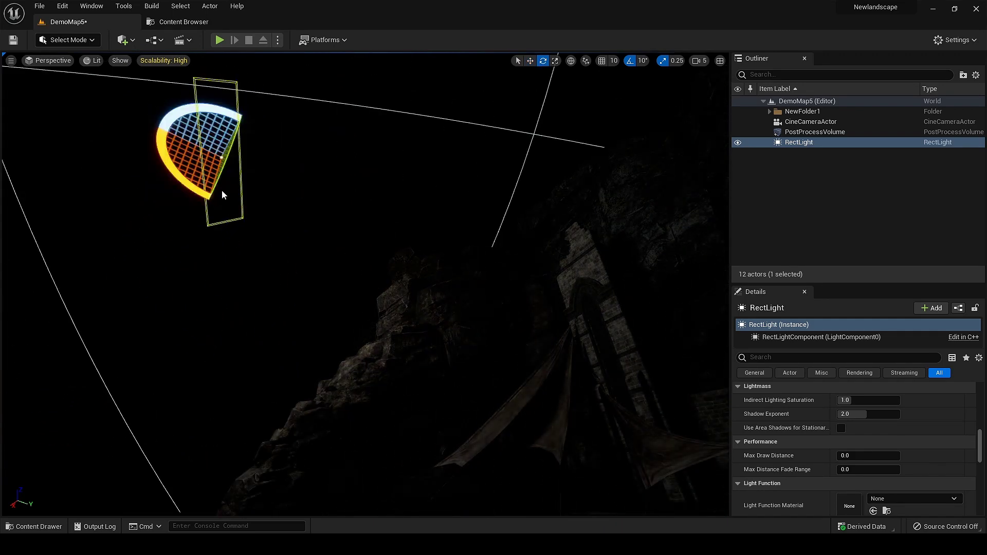
right_click_drag(222, 193, 254, 224)
right_click_drag(412, 282, 439, 272)
right_click(412, 281)
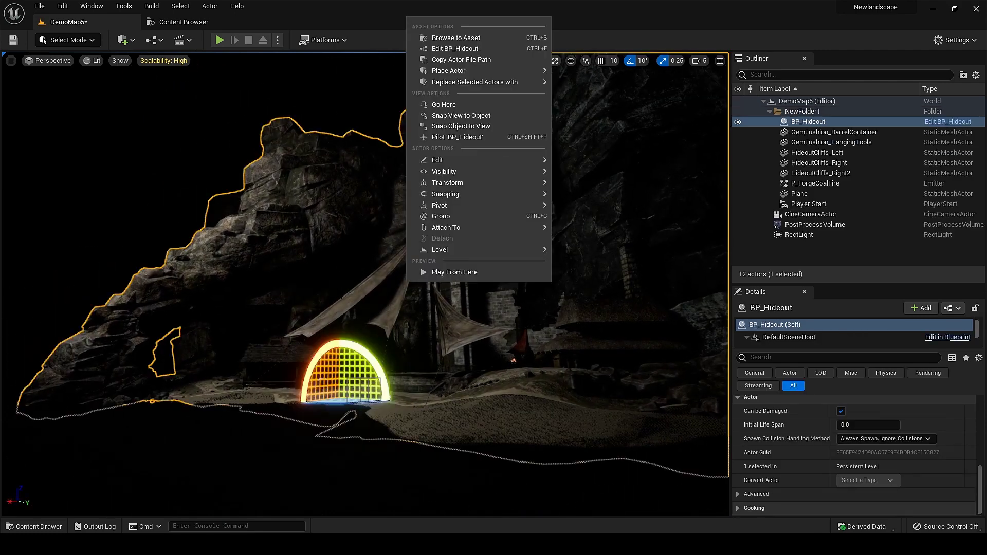
key("Escape")
key("Escape")
left_click(770, 111)
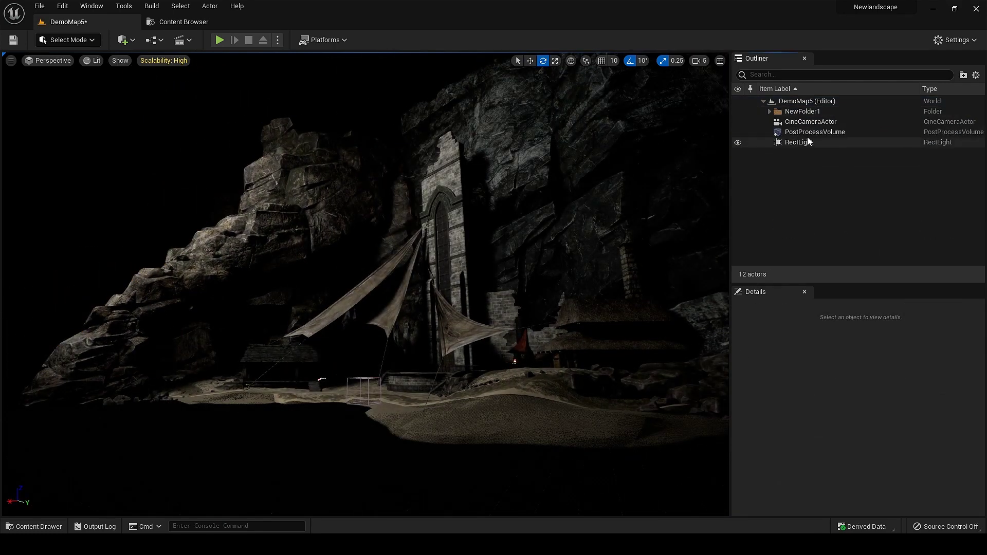
Set the PostProcessVolume's exposure to Manual metering with an exposure compensation of 15.
left_click(807, 131)
mouse_move(798, 407)
right_mouse_down()
mouse_move(819, 473)
mouse_move(797, 496)
mouse_move(789, 397)
right_mouse_up()
left_click(739, 486)
left_click(849, 459)
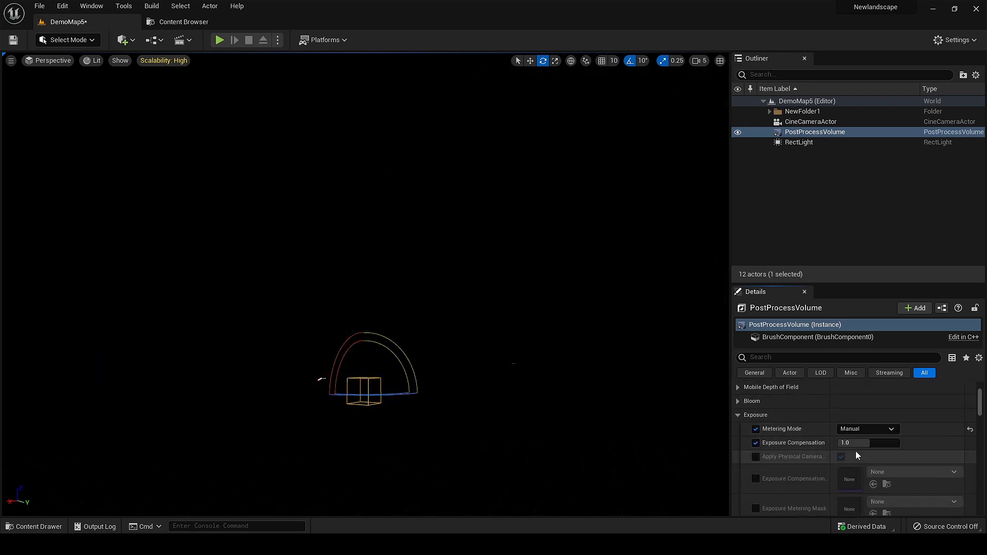
left_click(869, 442)
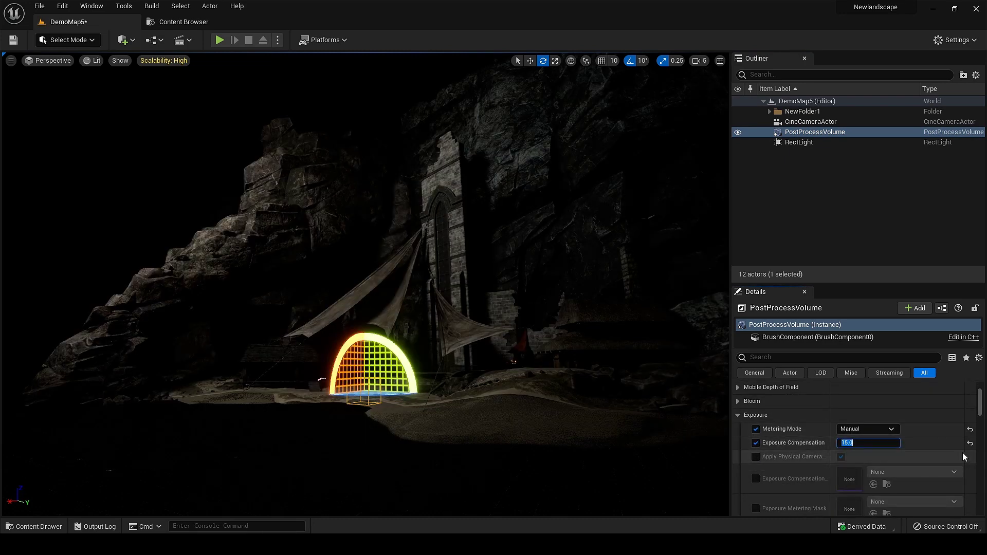
Try an exposure compensation of 13 on the PostProcessVolume and restore it to 15.
type("13")
key("Return")
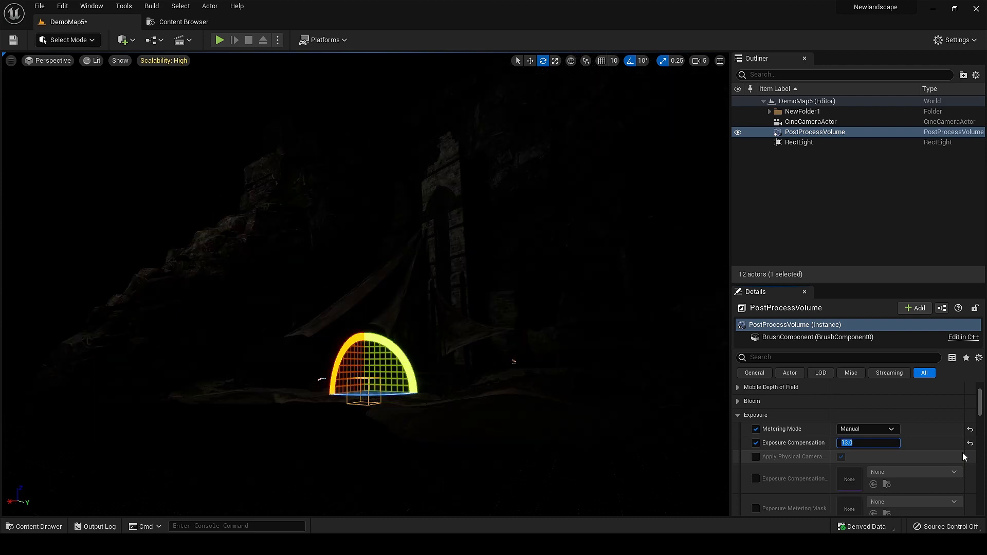
type("10")
key("Return")
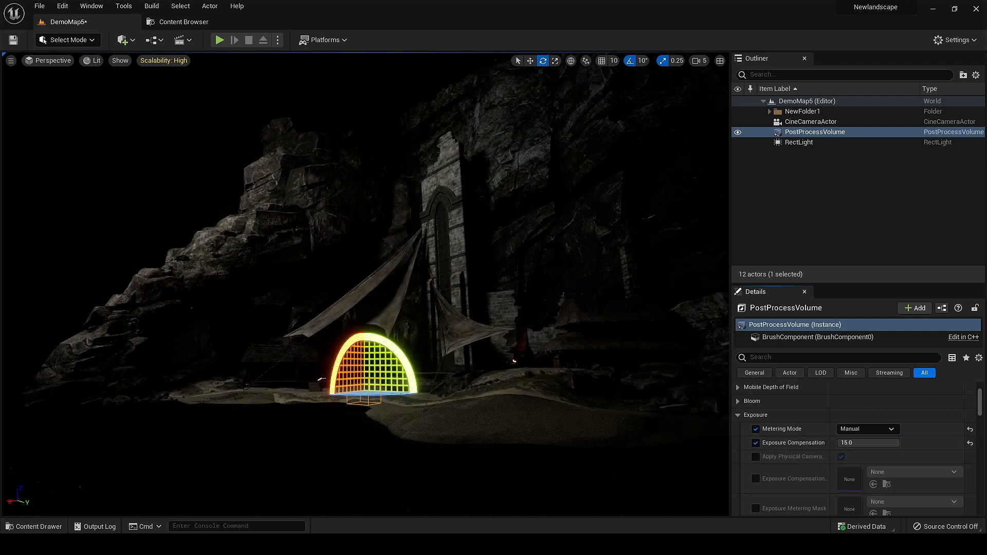
Fine-tune the RectLight's position high beside the left cliff with small shifts along its vertical and X axes.
right_click_drag(545, 309, 509, 309)
key("Escape")
right_click_drag(331, 129, 301, 135)
left_click(304, 139)
key("w")
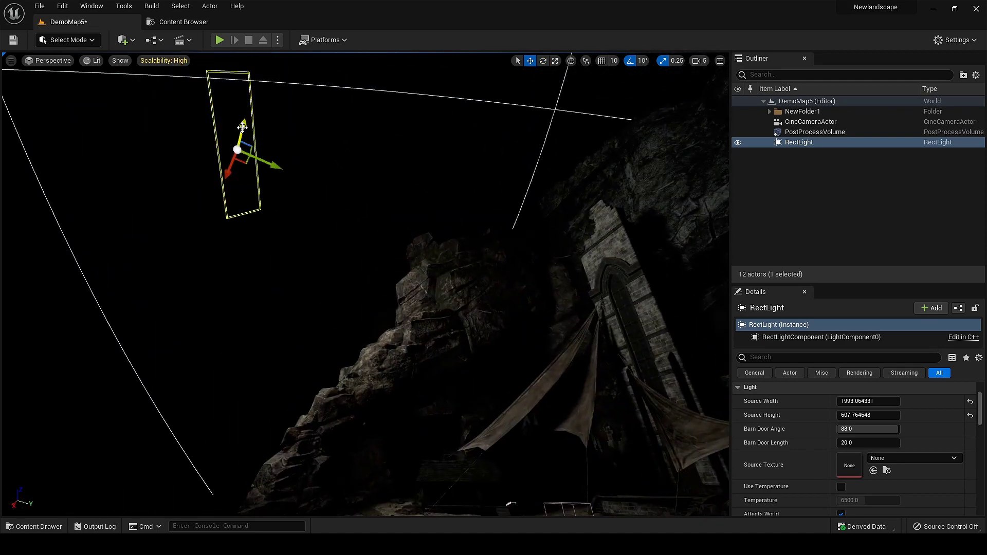
mouse_move(242, 127)
left_mouse_down()
mouse_move(232, 192)
mouse_move(244, 123)
left_mouse_up()
left_click_drag(229, 164, 225, 186)
key("e")
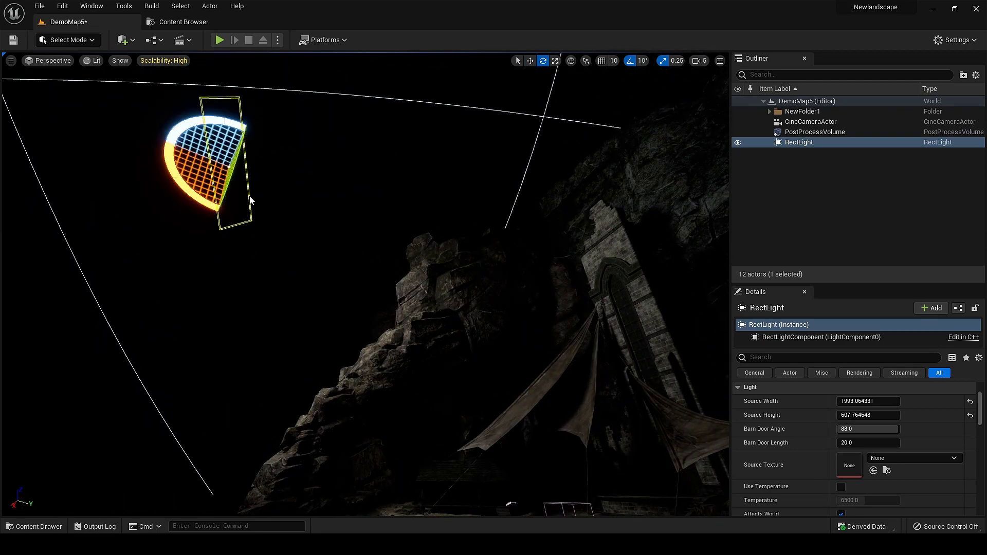
mouse_move(218, 118)
left_mouse_down()
mouse_move(195, 127)
mouse_move(219, 120)
left_mouse_up()
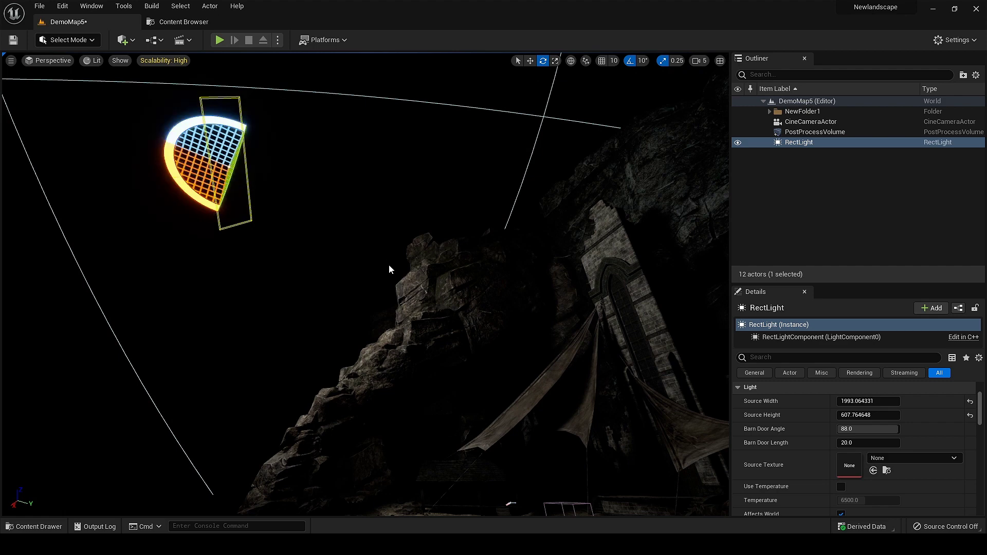
Set the RectLight's attenuation radius to 18384 and expand its advanced light settings.
scroll(814, 467, "down", 5)
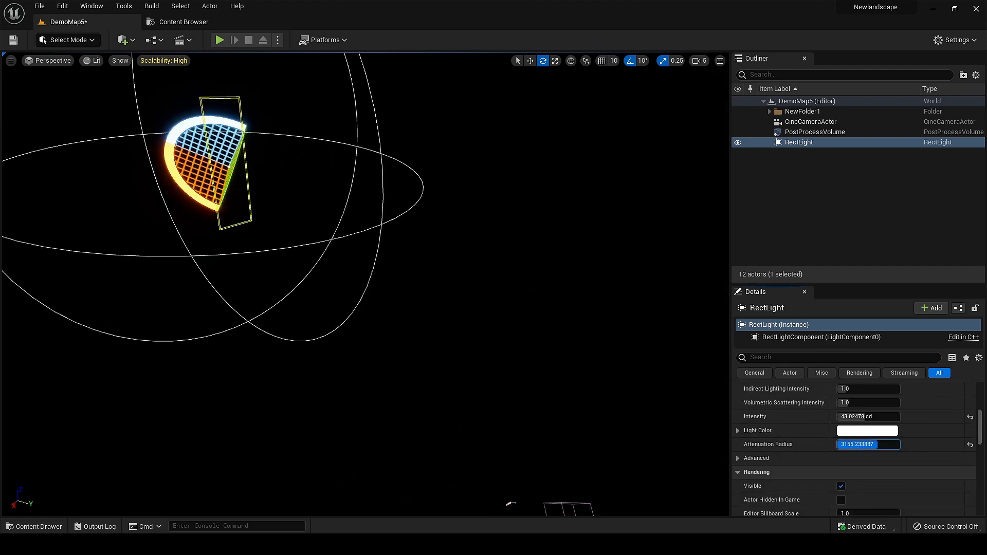
left_click(851, 444)
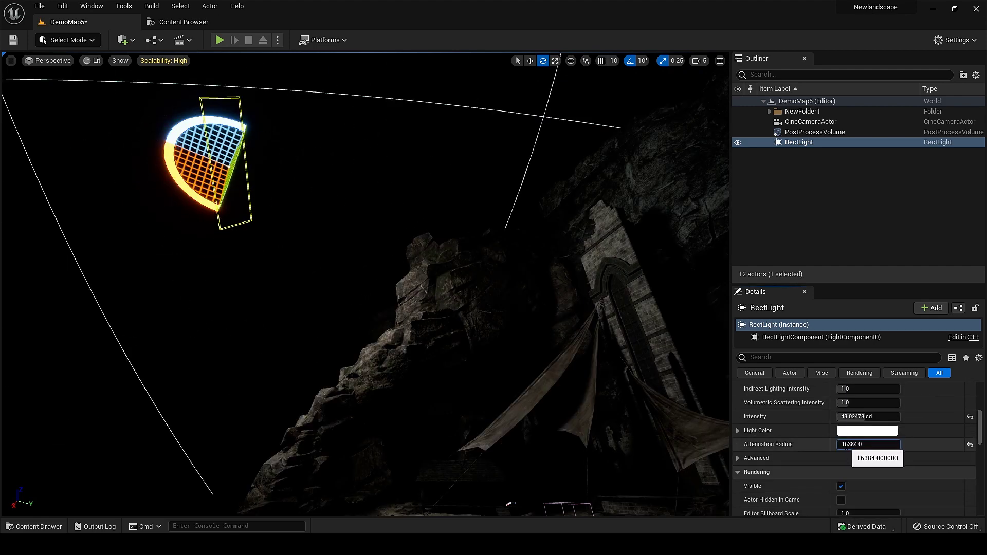
key("BackSpace")
type("8")
key("Return")
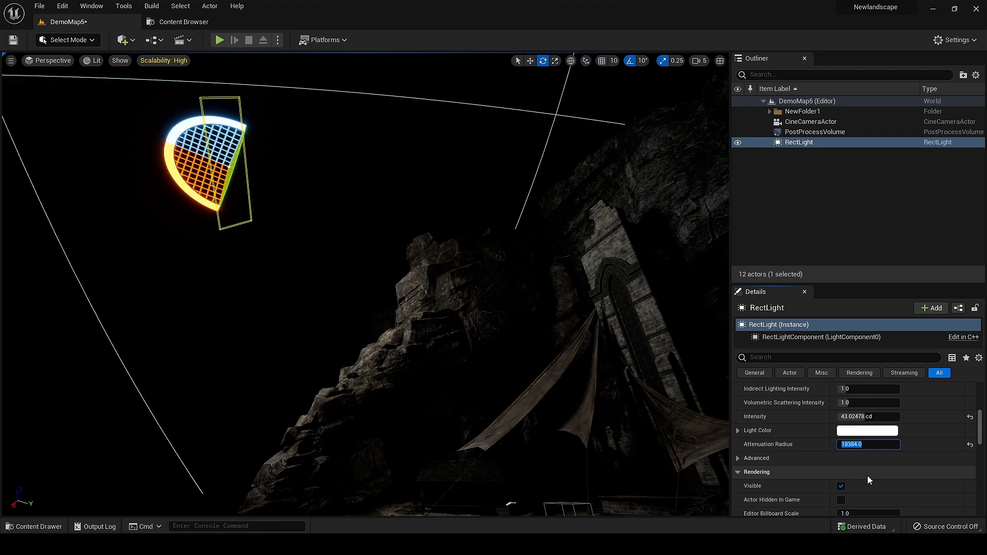
left_click(908, 458)
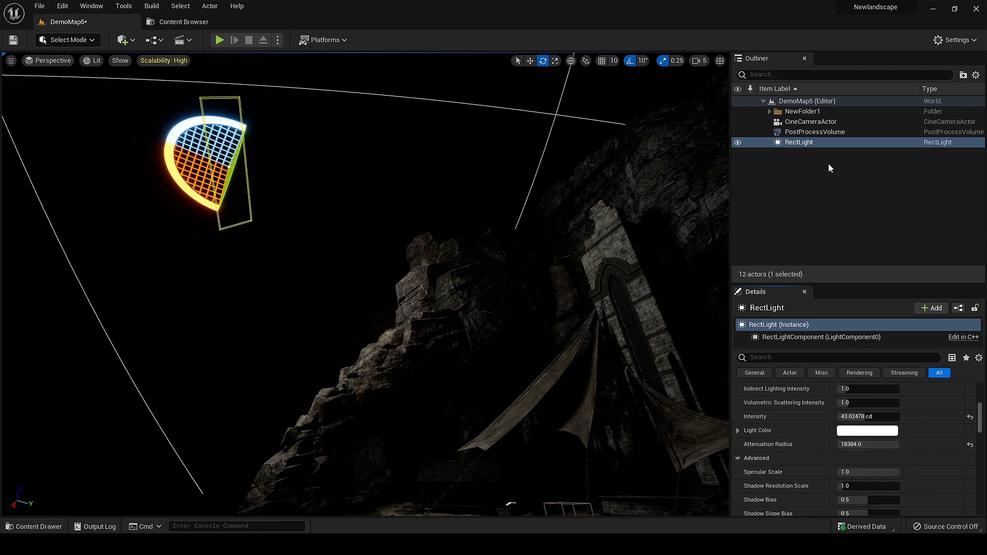
Set the RectLight's temperature to 12000 and its light color to a pale blue with hue about 213 and saturation about 0.7.
scroll(905, 431, "up", 5)
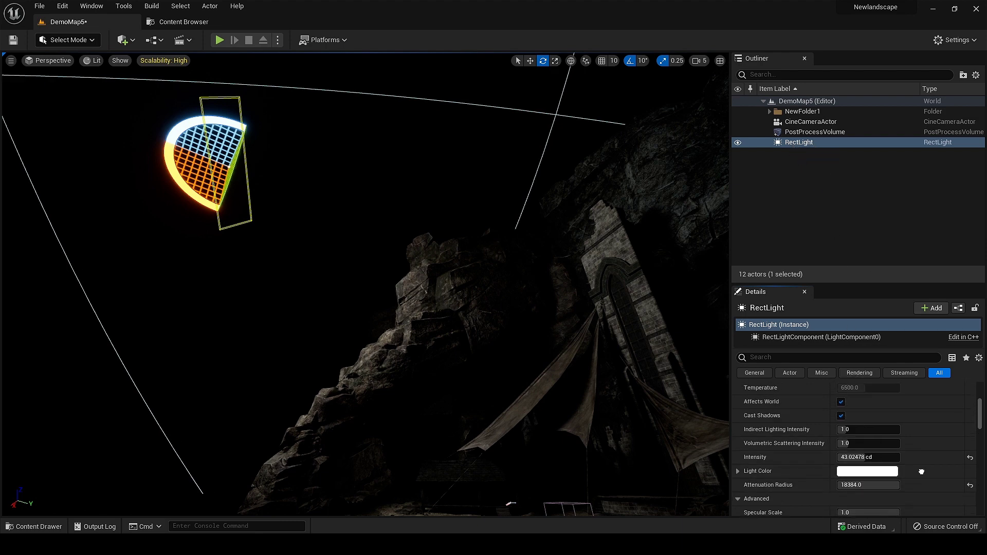
left_click(842, 407)
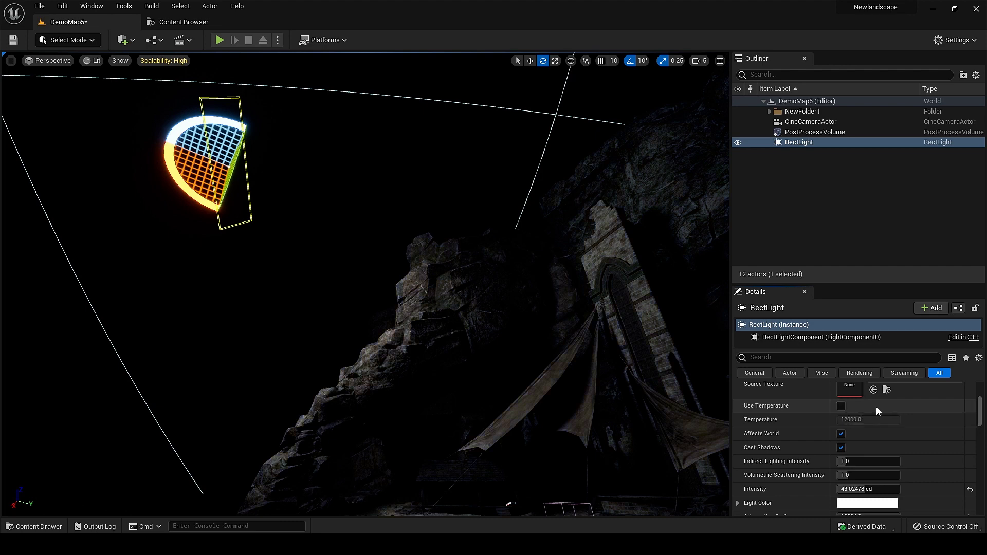
scroll(891, 459, "down", 3)
left_click(823, 447)
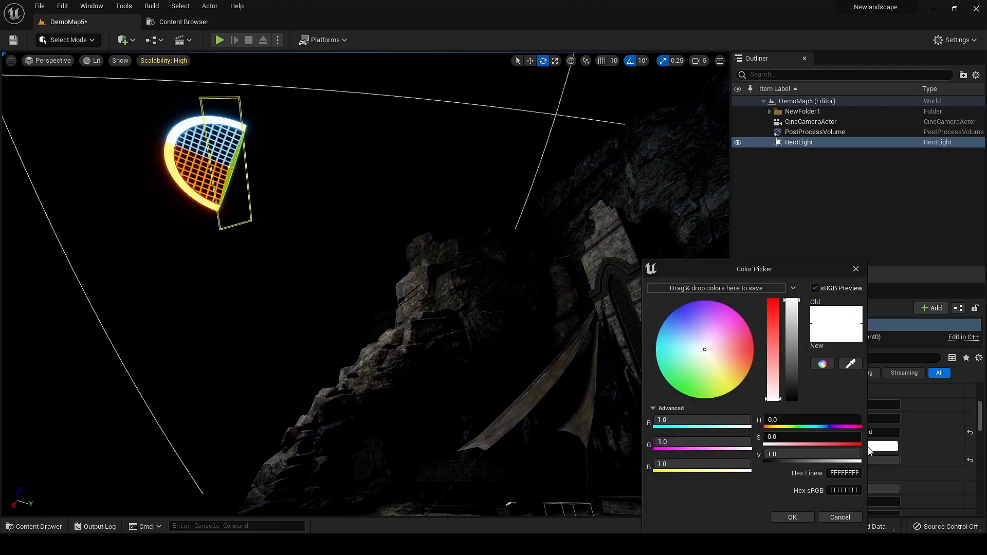
left_click_drag(680, 335, 677, 332)
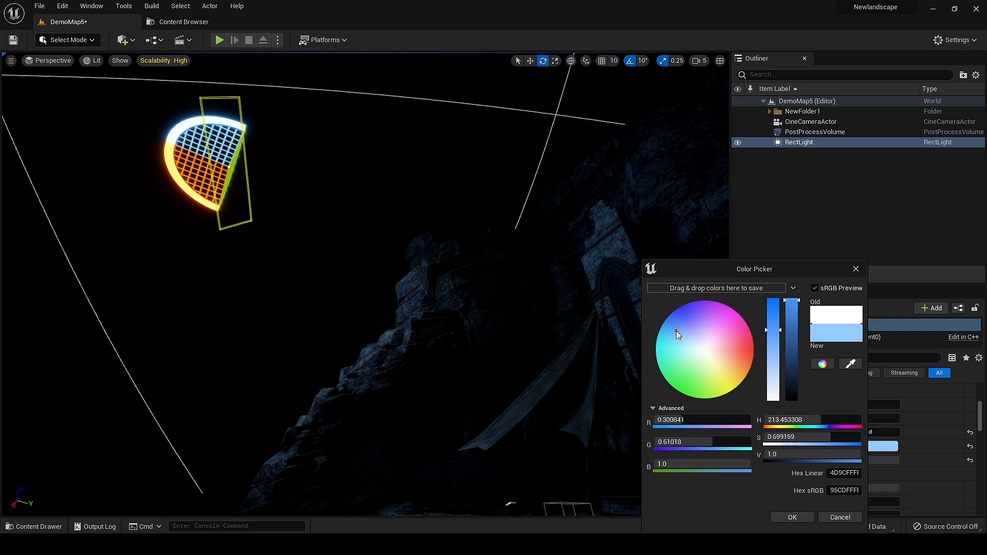
left_click(791, 517)
Enable the RectLight's use of temperature and lower the temperature to about 7303.
scroll(875, 417, "up", 3)
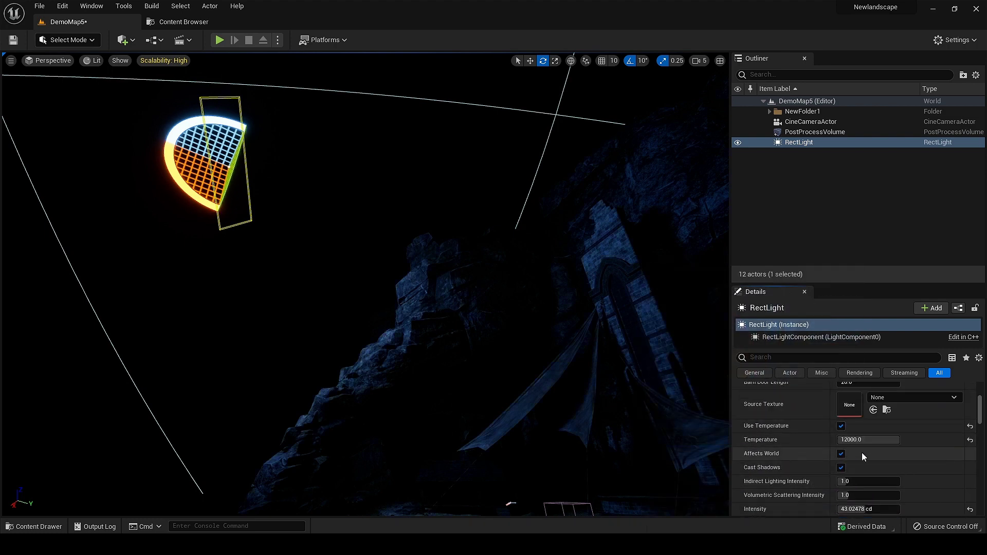
mouse_move(863, 440)
left_mouse_down()
mouse_move(848, 440)
mouse_move(870, 439)
left_mouse_up()
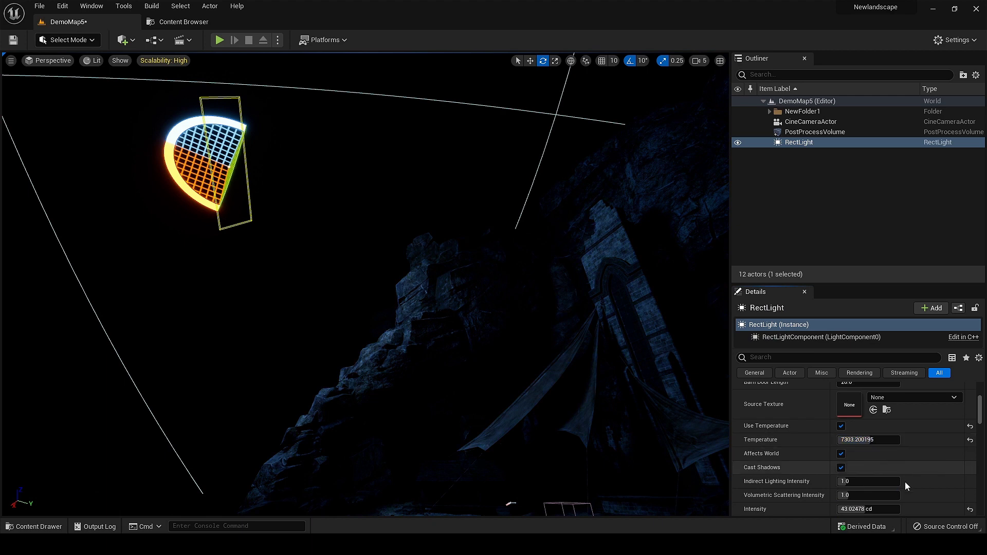
scroll(906, 484, "down", 8)
scroll(906, 485, "up", 6)
Deselect the RectLight, add a Spot Light beside the burning forge, and switch the transform gizmo to local space.
right_click_drag(647, 370, 715, 412)
key("Escape")
right_click_drag(647, 371, 586, 409)
key("w")
right_click_drag(653, 407, 630, 383)
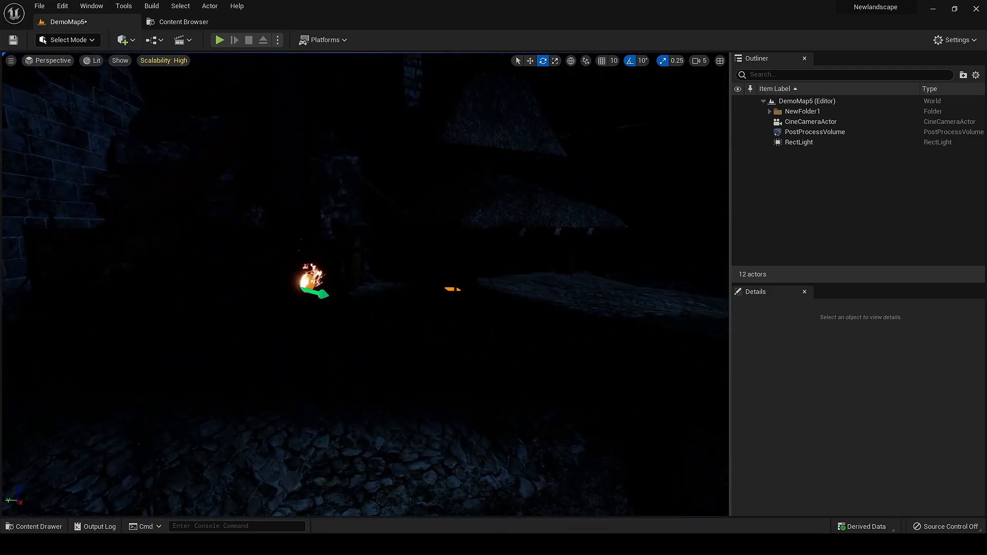
left_click(122, 40)
mouse_move(137, 136)
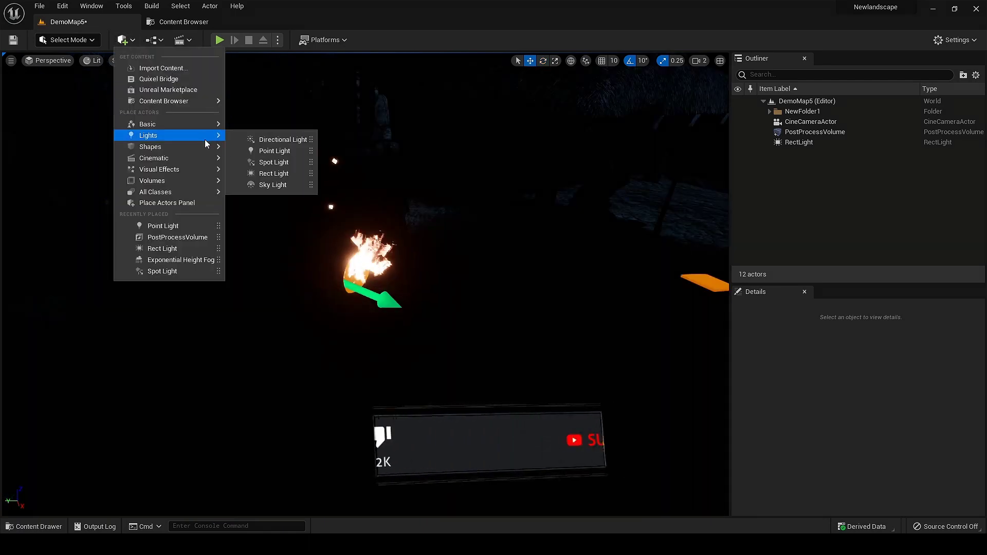
left_click(263, 161)
left_click(571, 61)
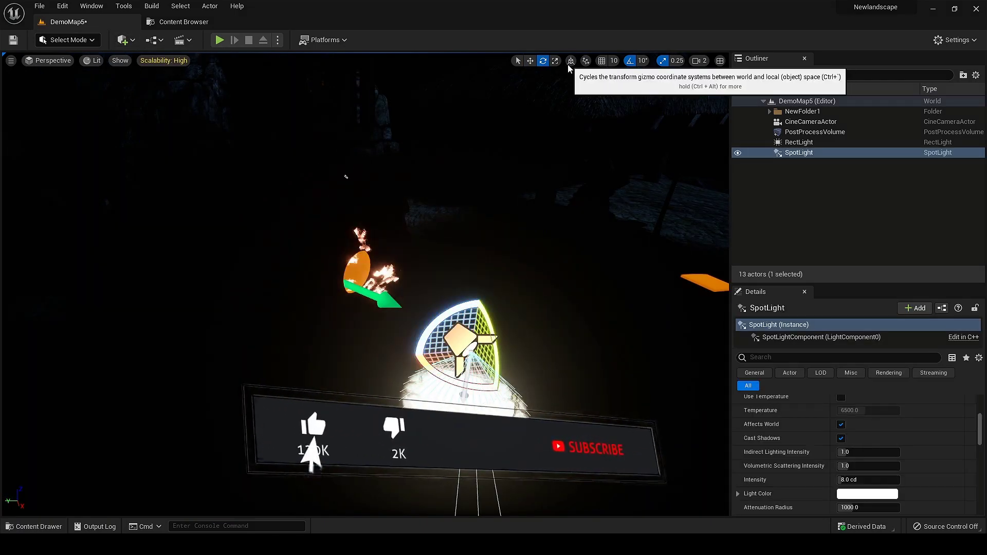
Rotate the SpotLight to shine outward from the forge and move it into the fire opening.
right_click_drag(406, 362, 288, 360)
left_click_drag(406, 363, 435, 331)
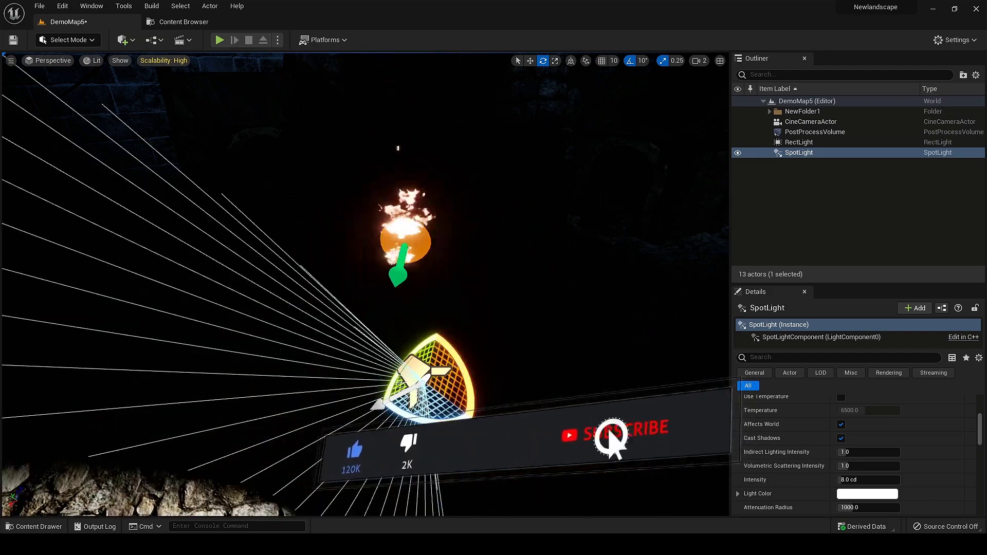
left_click_drag(437, 423, 486, 417)
key("w")
left_click_drag(429, 349, 448, 178)
right_click_drag(447, 179, 561, 177)
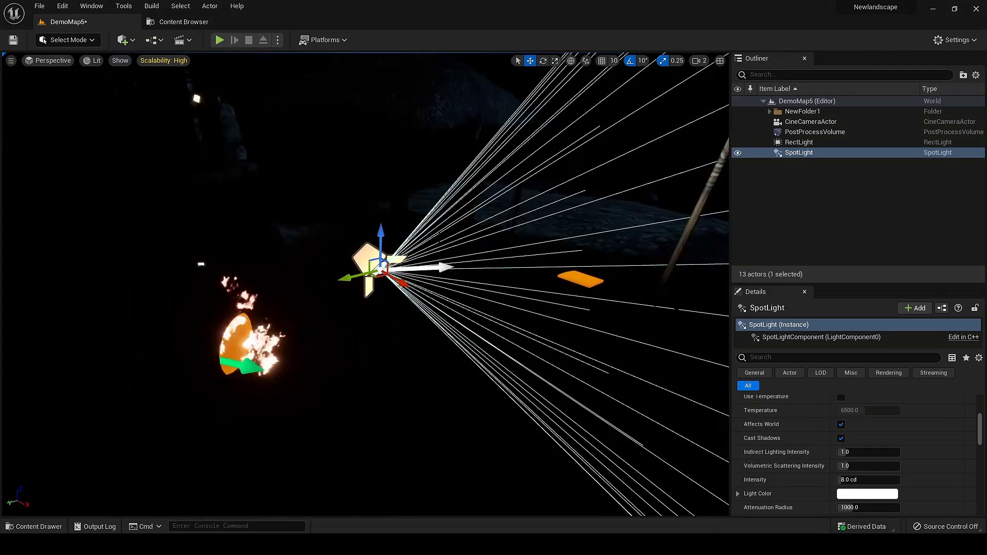
left_click_drag(379, 234, 379, 348)
left_click_drag(387, 391, 244, 353)
right_click_drag(245, 353, 272, 371)
Set the SpotLight's outer cone angle to 80 and inner cone angle to about 38.92, and reset its source radius after trying about 129.
scroll(786, 510, "up", 4)
left_click_drag(858, 447, 926, 433)
left_click_drag(868, 461, 904, 461)
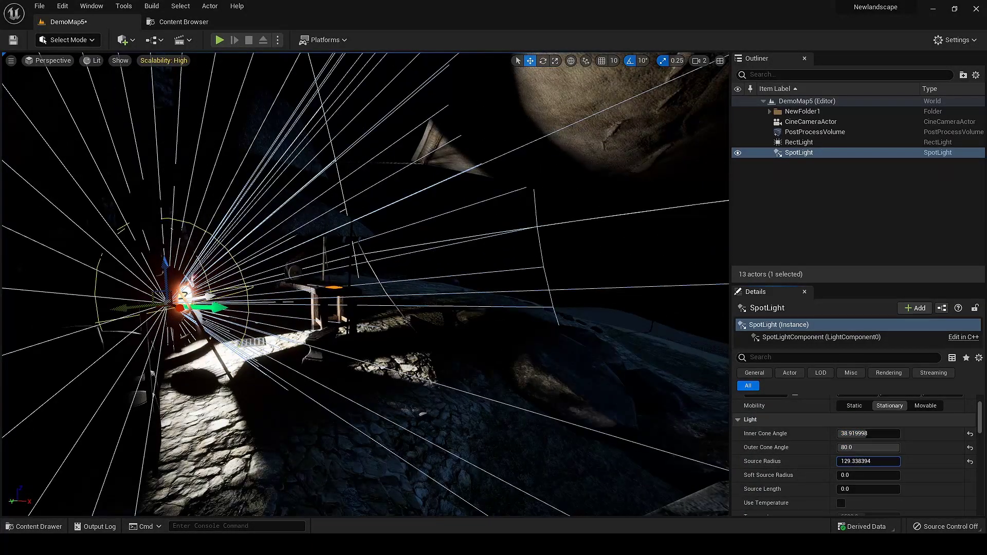
scroll(807, 495, "down", 2)
left_click_drag(869, 434, 872, 419)
scroll(869, 443, "down", 1)
left_click(970, 419)
scroll(964, 424, "down", 1)
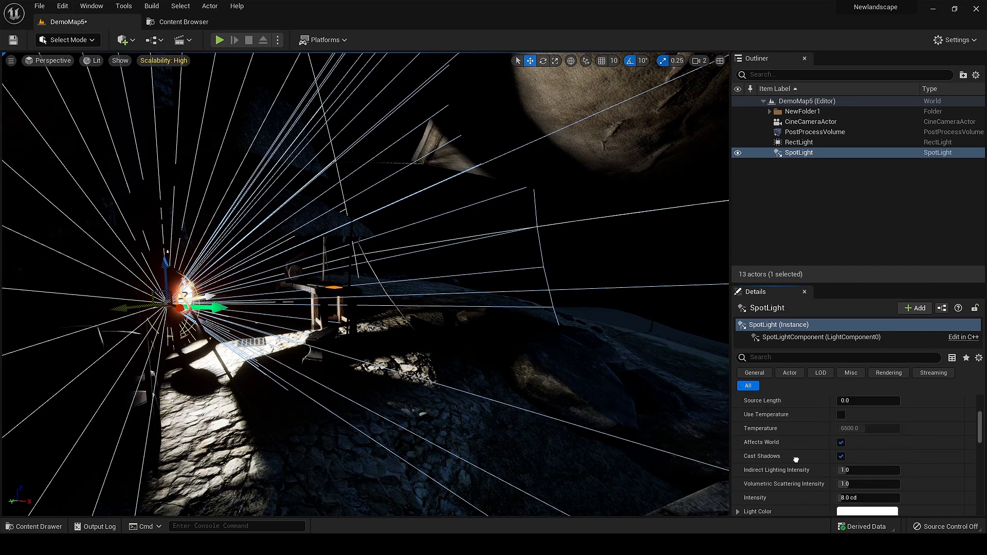
Give the SpotLight a warm orange color temperature, raise its intensity to about 9.35 cd and adjust its attenuation radius.
left_click(841, 417)
scroll(862, 452, "down", 3)
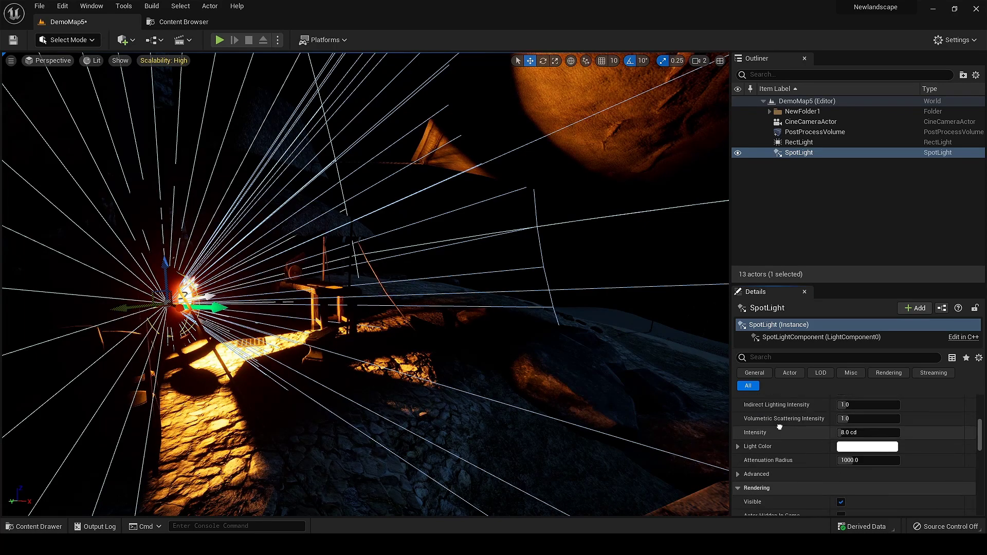
left_click_drag(864, 441, 872, 440)
key("s")
right_click_drag(607, 329, 545, 360)
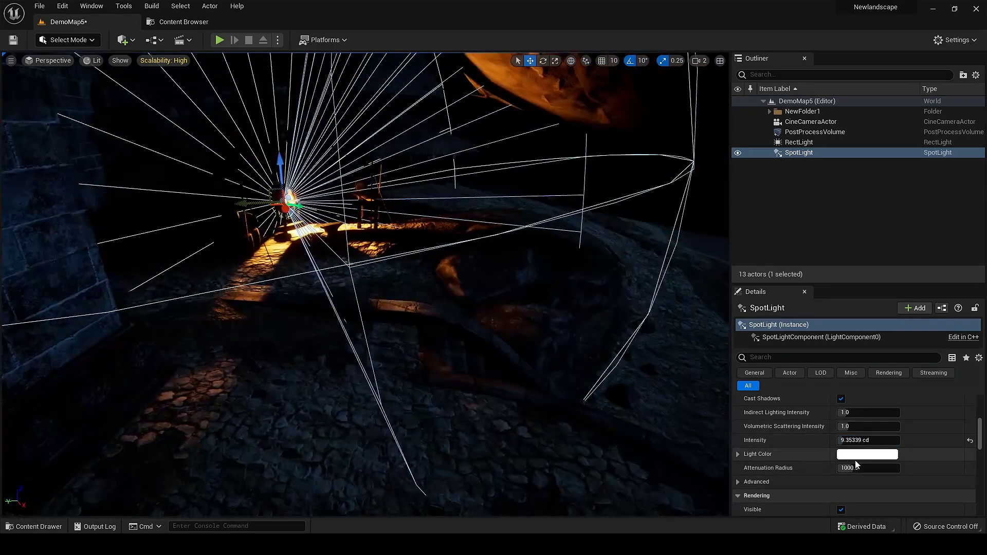
left_click_drag(855, 468, 858, 468)
Set the viewport camera speed to 4 while keeping the forge SpotLight selected.
right_click_drag(594, 396, 321, 331)
key("d")
key("s")
key("Escape")
key("w")
left_click(367, 337)
key("s")
left_click(699, 61)
left_click(734, 85)
Duplicate the forge SpotLight and place the copy over by the small hut.
right_click_drag(514, 309, 483, 313)
key("s")
left_click_drag(660, 286, 462, 285, "alt")
right_click_drag(282, 278, 221, 280)
key("w")
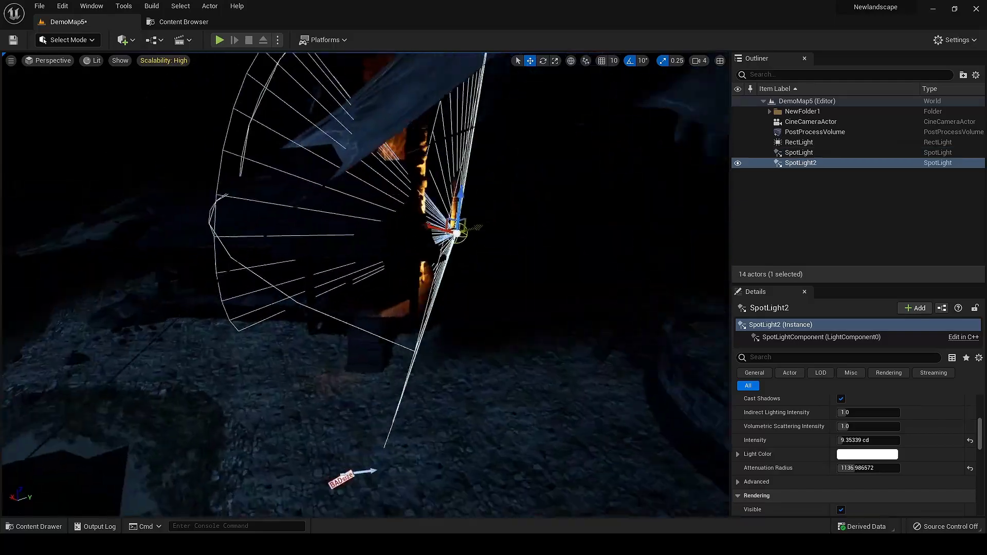
Rotate the duplicated spot light to face out of the hut and position it inside the doorway.
key("e")
left_click_drag(416, 244, 369, 275)
key("w")
right_click_drag(373, 278, 277, 283)
key("d")
left_click_drag(394, 291, 393, 341, "alt")
left_click_drag(372, 307, 237, 265, "alt")
left_click_drag(271, 228, 262, 278)
right_click_drag(329, 288, 267, 288)
Set the hut spot light's attenuation radius to about 1782 and its intensity to about 20.65 cd.
left_click_drag(856, 468, 868, 468)
scroll(923, 426, "up", 1)
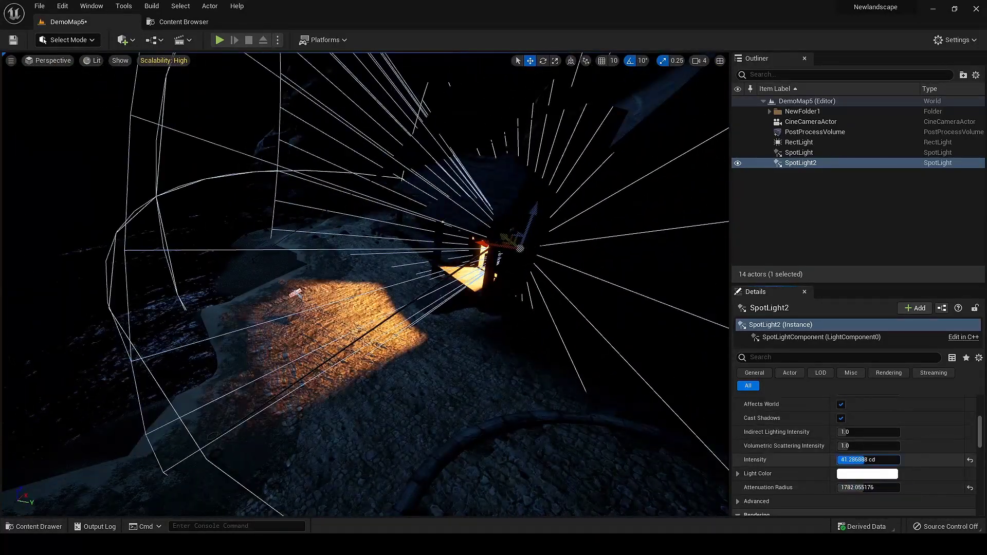
scroll(880, 488, "up", 4)
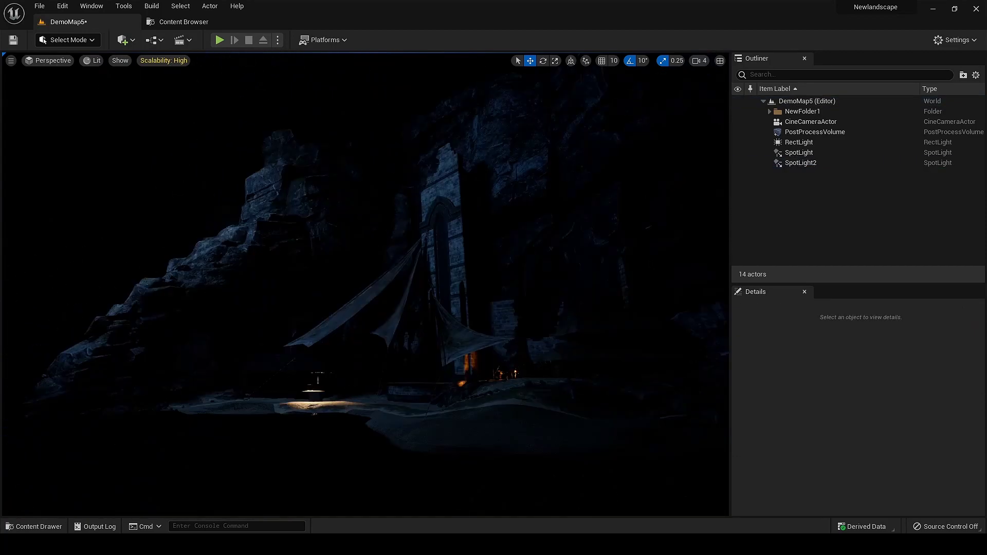
Set the PostProcessVolume's global illumination method to Lumen and inspect the lit forge and cliff.
key("w")
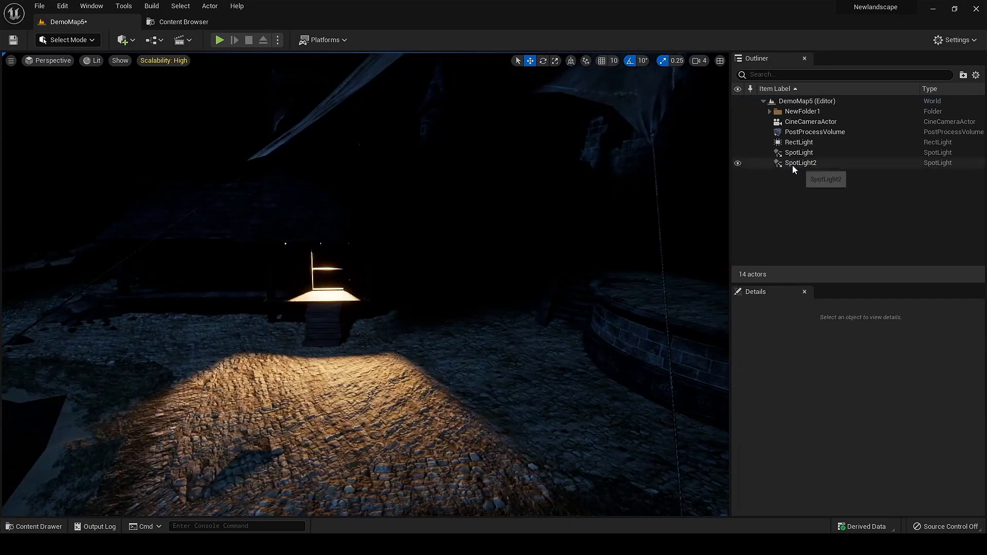
left_click(803, 133)
scroll(832, 464, "down", 10)
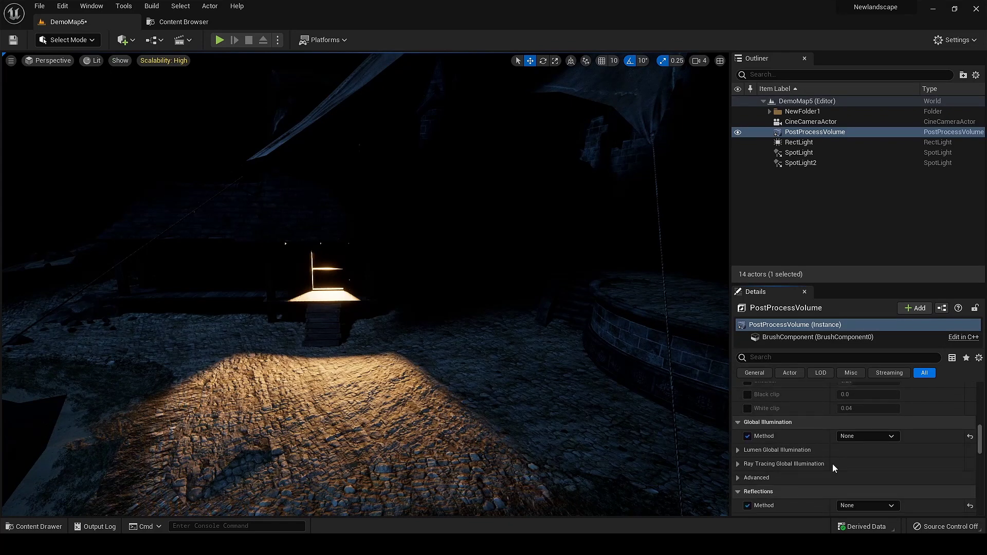
left_click(851, 437)
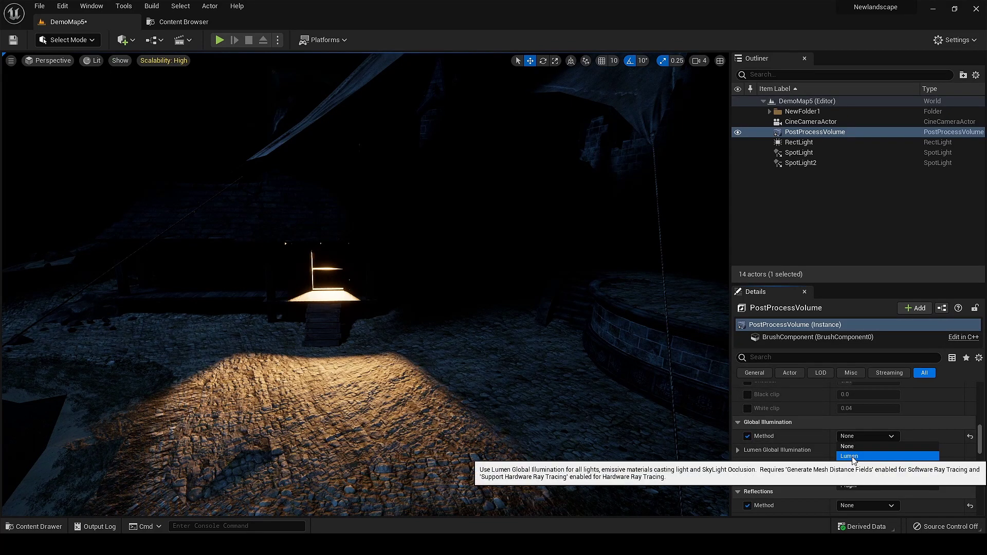
left_click(852, 456)
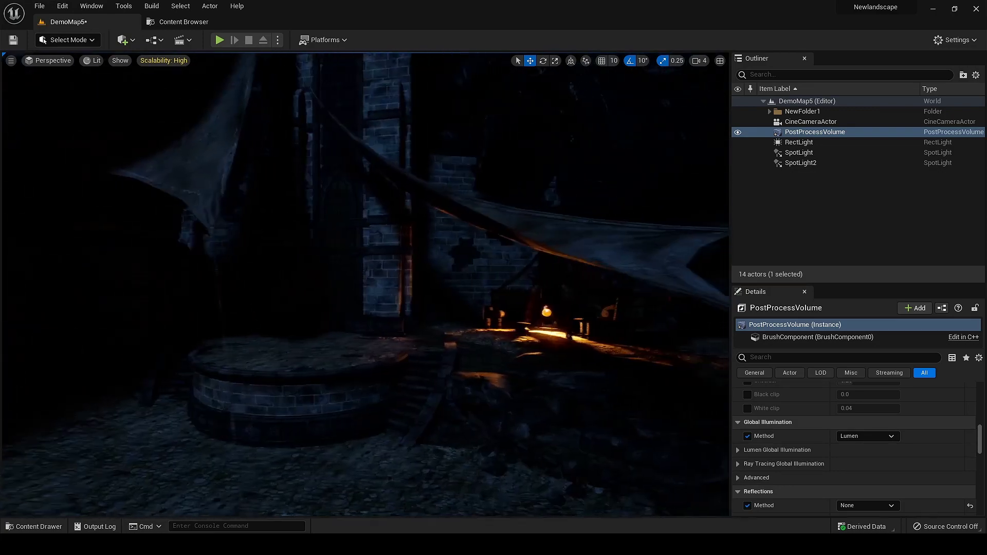
key("w")
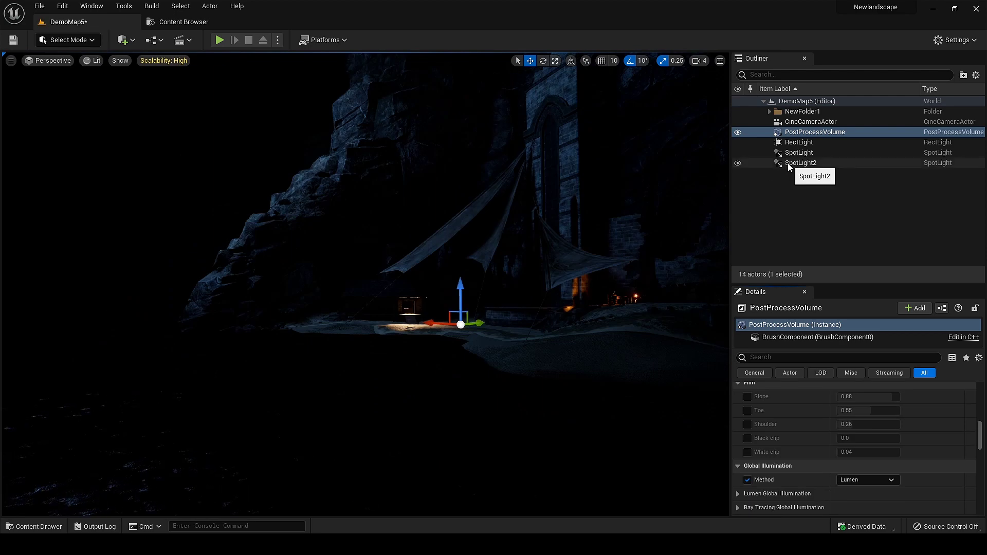
Set the RectLight's indirect lighting intensity to 6, comparing it with 0 in the shadowed hut area.
left_click(794, 144)
scroll(823, 411, "up", 8)
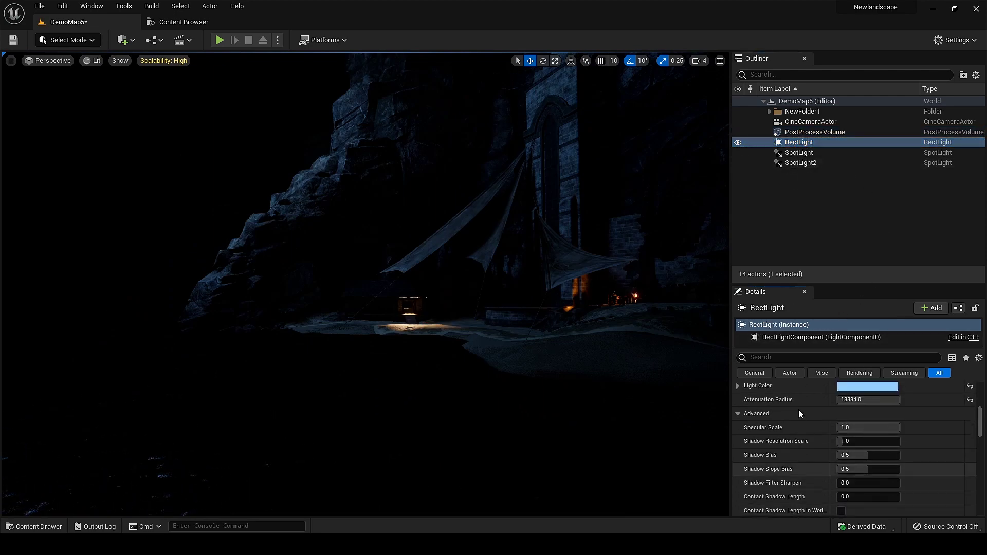
scroll(798, 409, "up", 6)
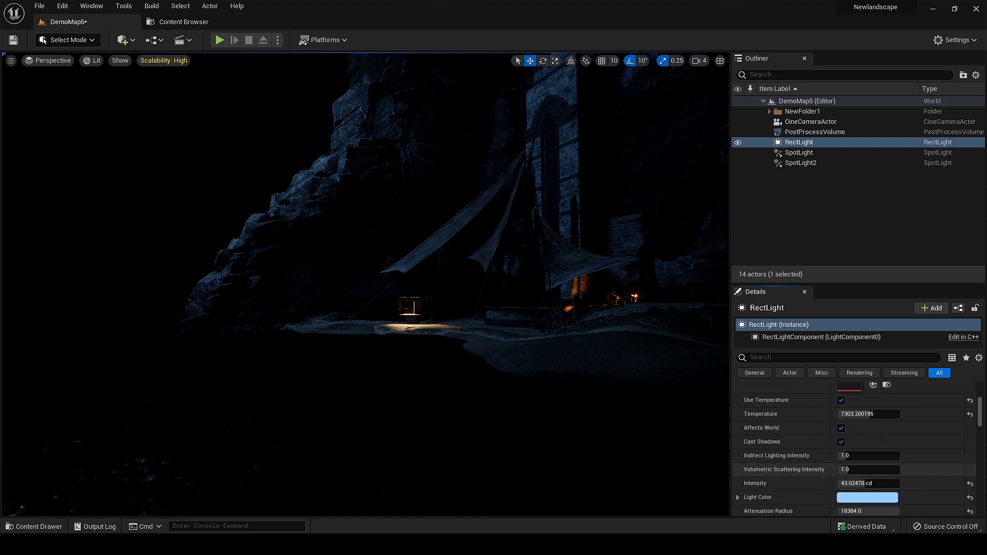
scroll(795, 431, "up", 1)
scroll(794, 432, "down", 3)
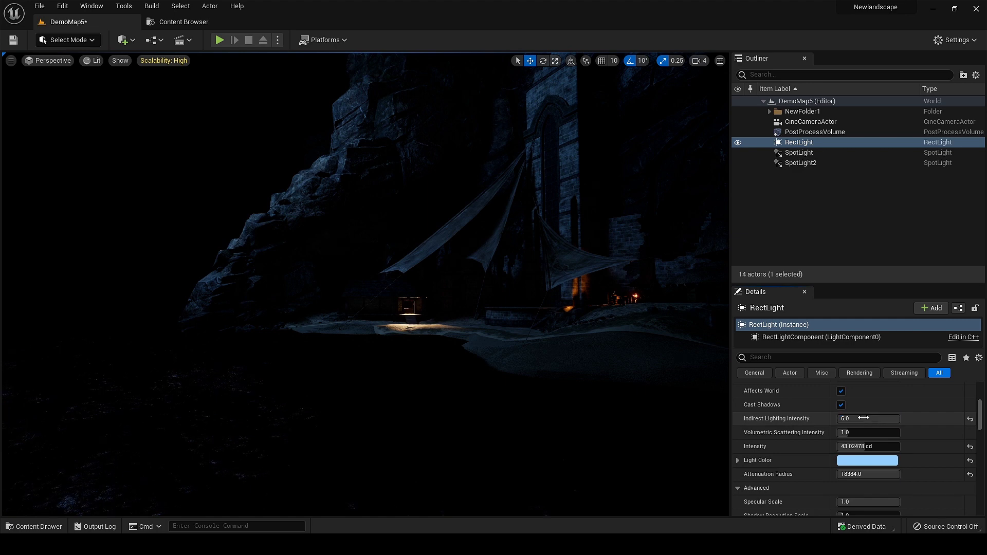
key("w")
right_click_drag(365, 285, 298, 292)
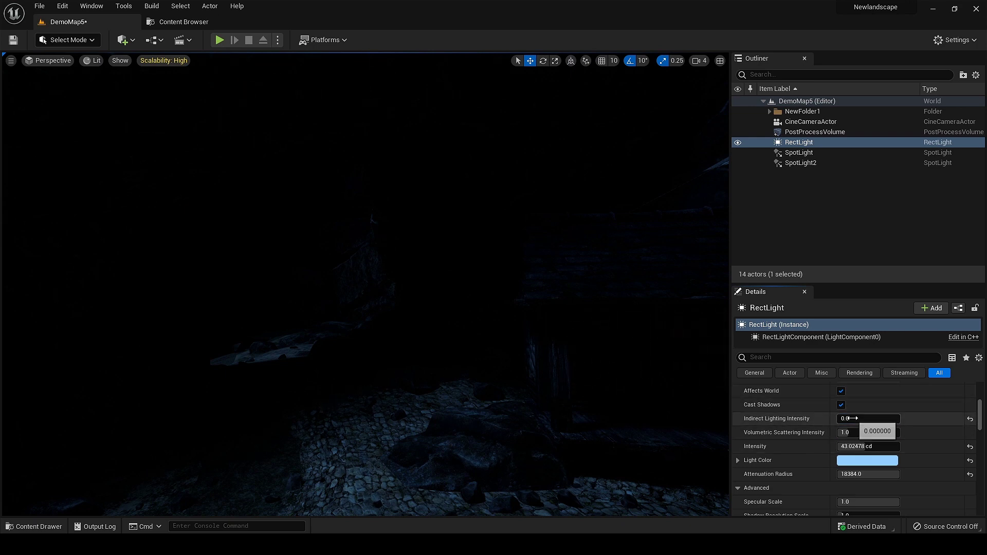
left_click(863, 433)
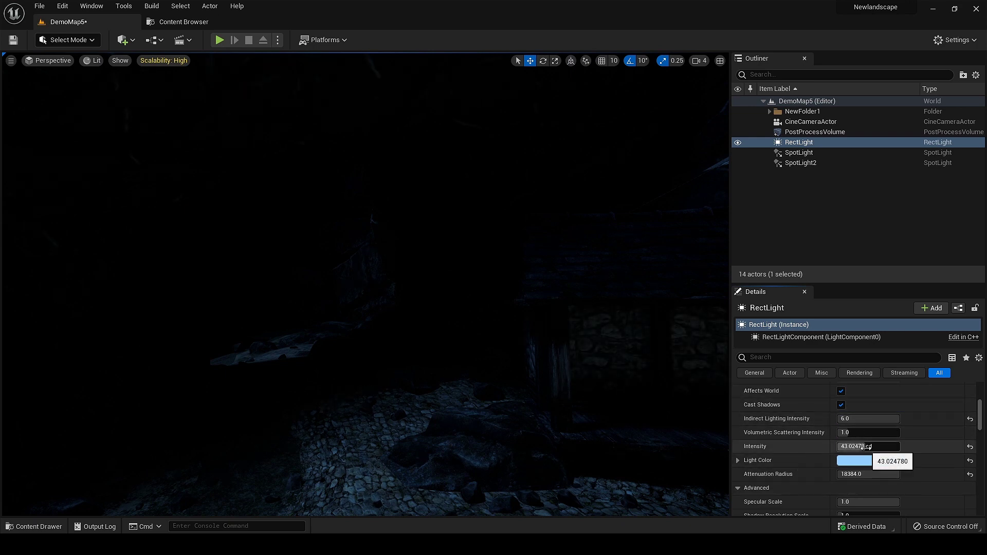
Raise the RectLight's intensity to about 96.3 cd and check the lighting around the tower and forge.
left_click_drag(868, 447, 893, 449)
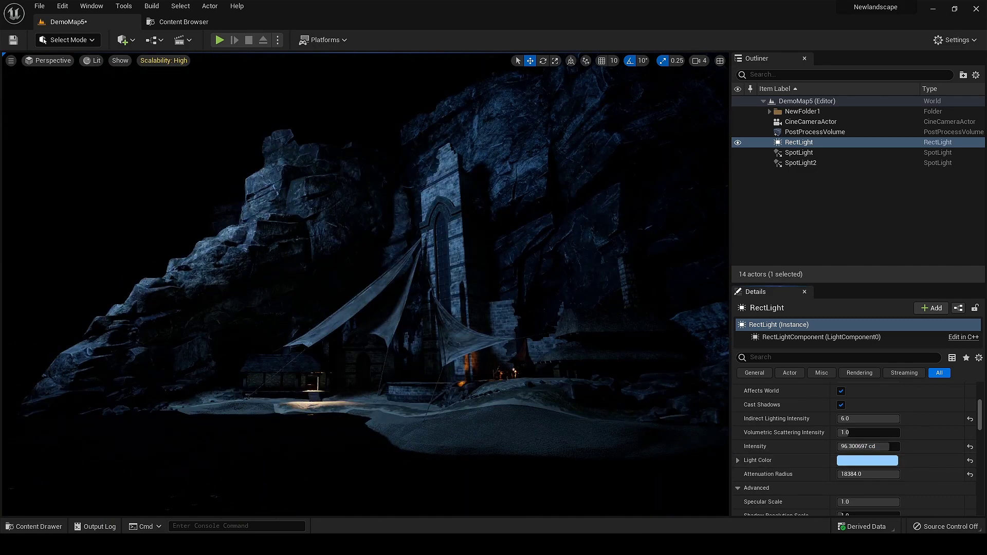
right_click_drag(494, 288, 484, 321)
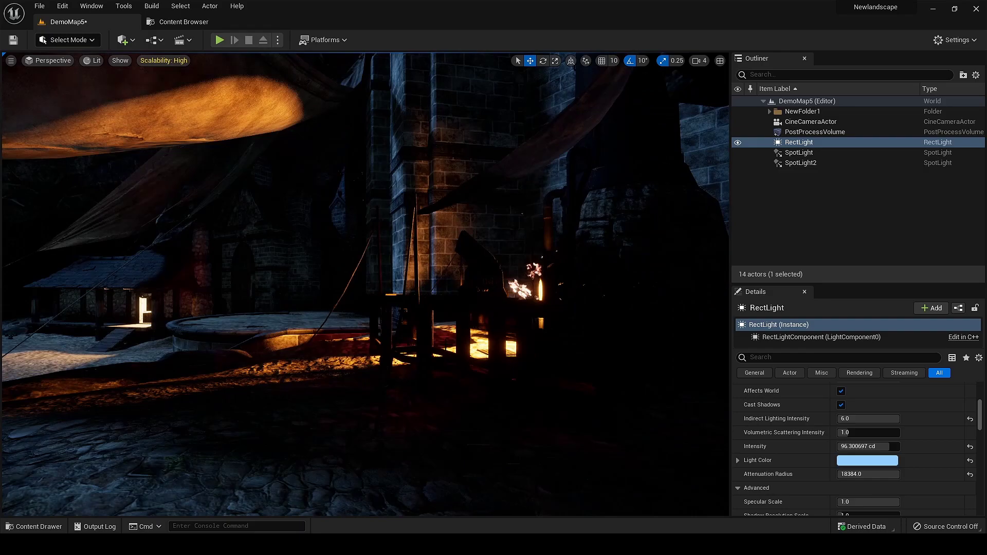
right_click_drag(365, 287, 452, 286)
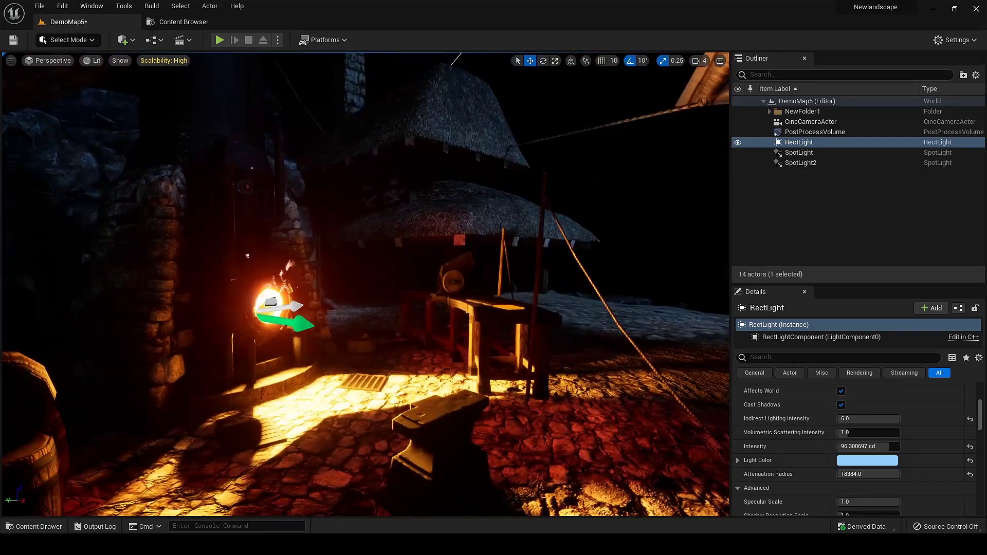
Set the forge SpotLight's indirect lighting intensity to 2 and preview the scene in game view.
left_click(799, 153)
right_click_drag(365, 285, 314, 283)
key("g")
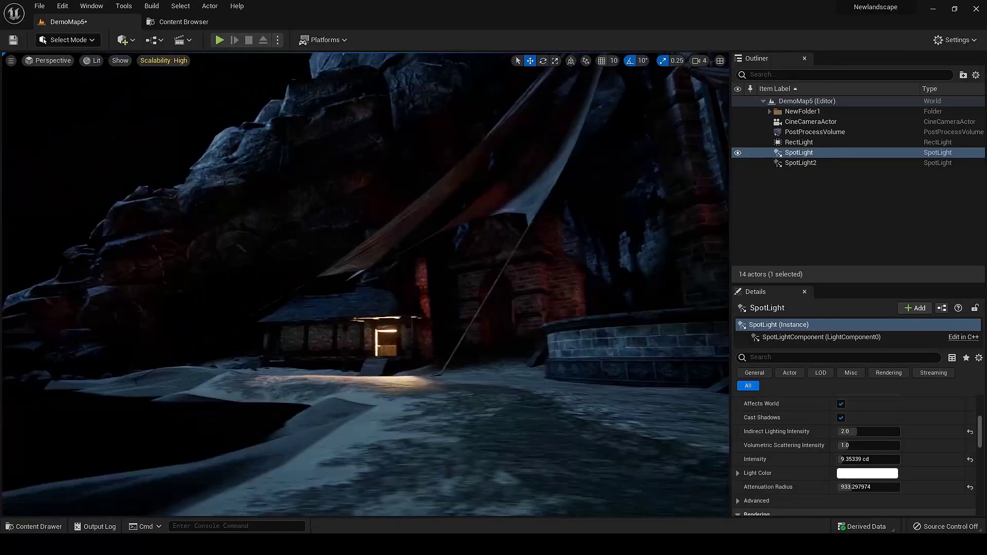
right_click_drag(366, 285, 422, 283)
key("g")
Shift the hut spot light slightly along one axis and set its indirect lighting intensity to 2.
left_click(352, 304)
left_click_drag(434, 264, 447, 264)
right_click_drag(535, 307, 493, 306)
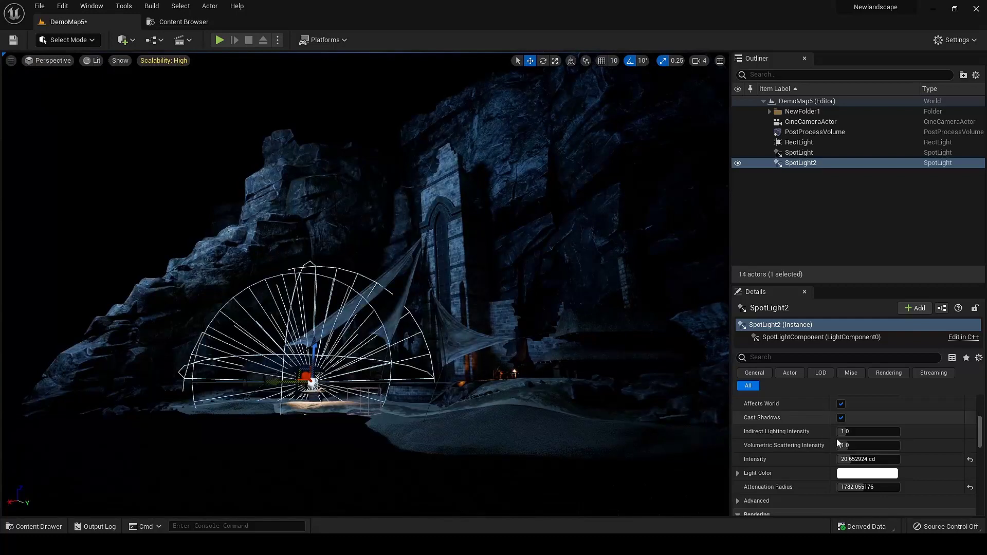
left_click(869, 431)
type("2")
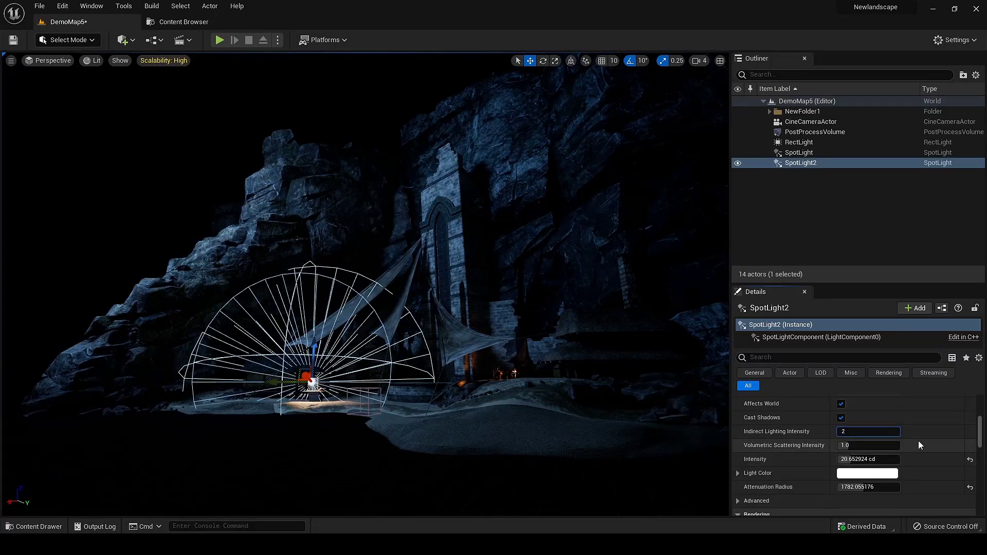
key("Return")
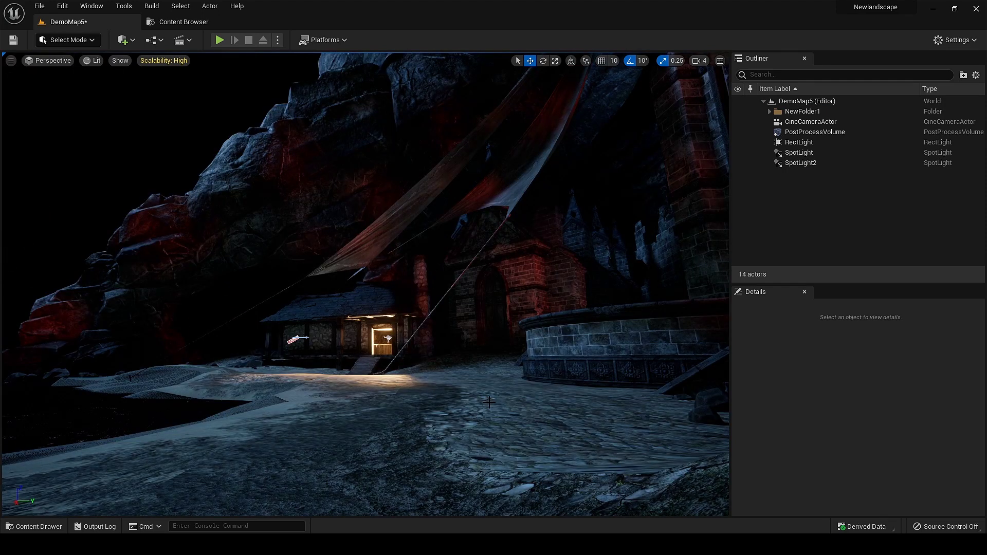
Add an Exponential Height Fog actor in front of the hideout and enable its Volumetric Fog.
left_click(815, 132)
left_click(816, 187)
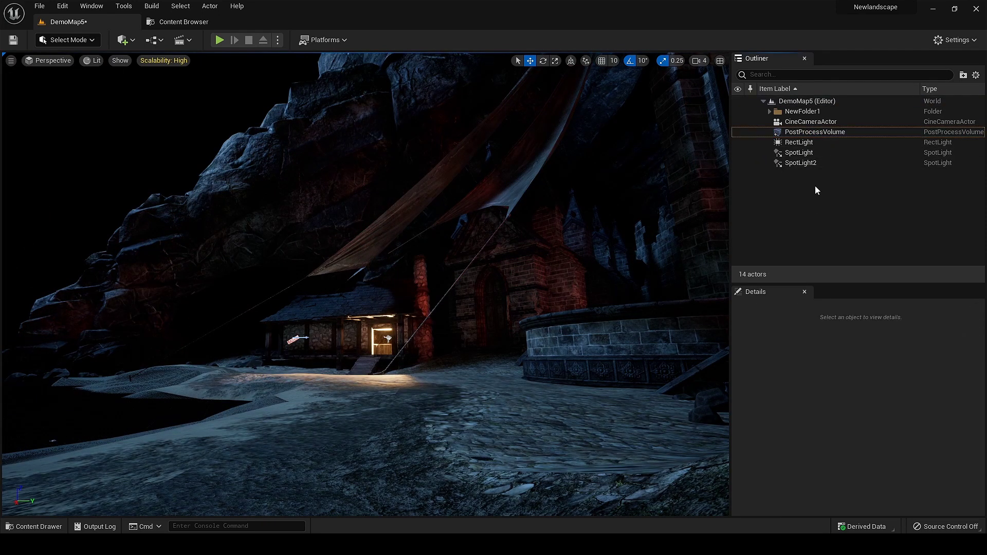
key("s")
right_click_drag(365, 284, 437, 257)
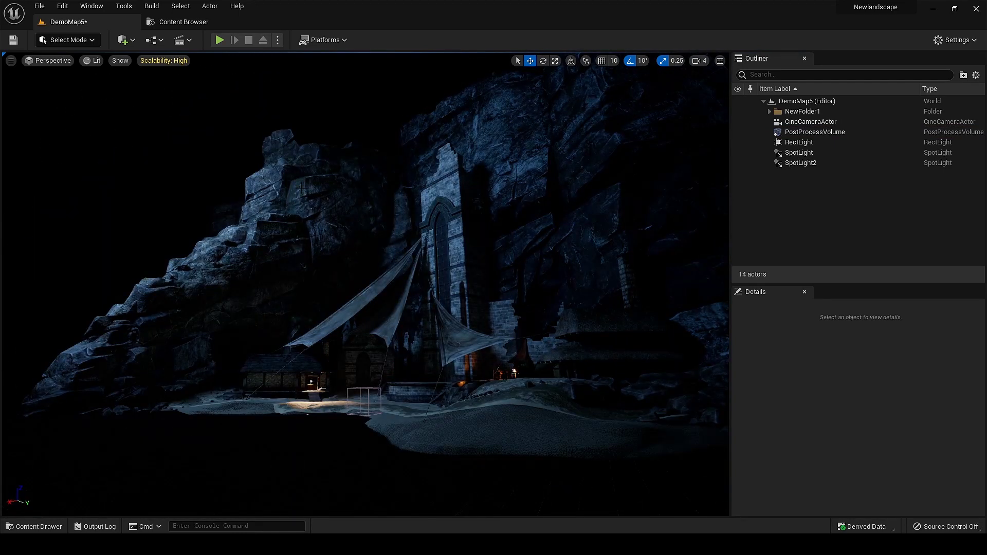
left_click(132, 40)
mouse_move(205, 171)
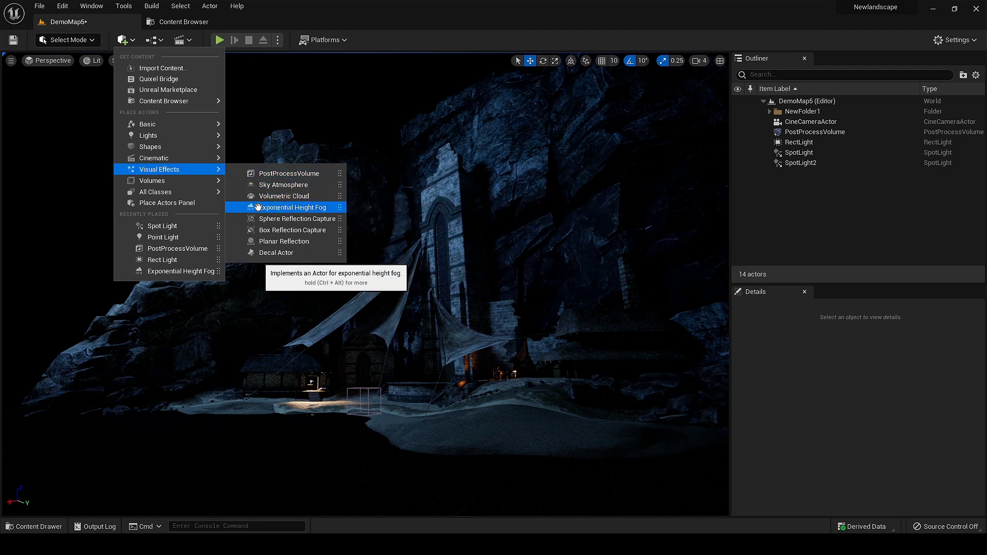
left_click_drag(297, 207, 410, 357)
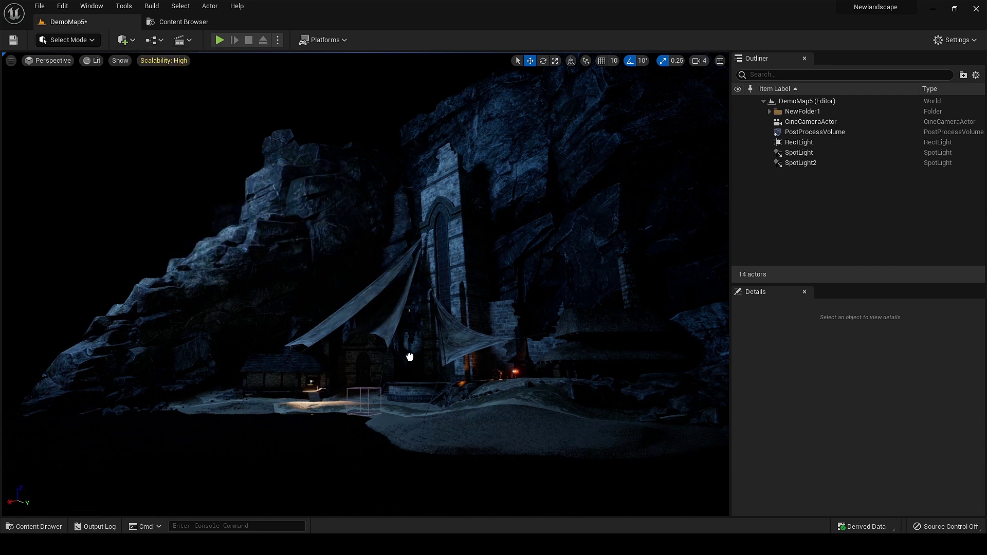
left_click_drag(375, 412, 375, 411)
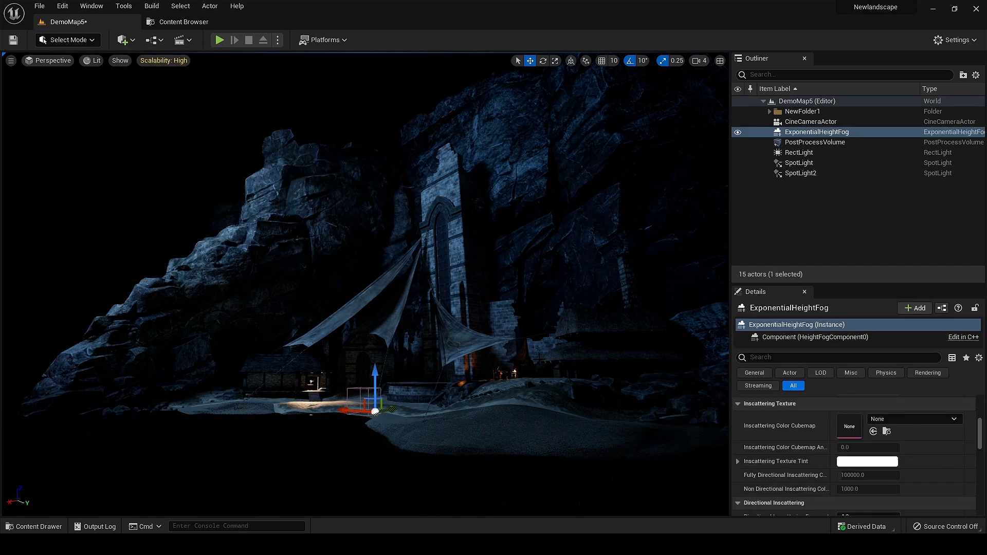
scroll(835, 451, "up", 5)
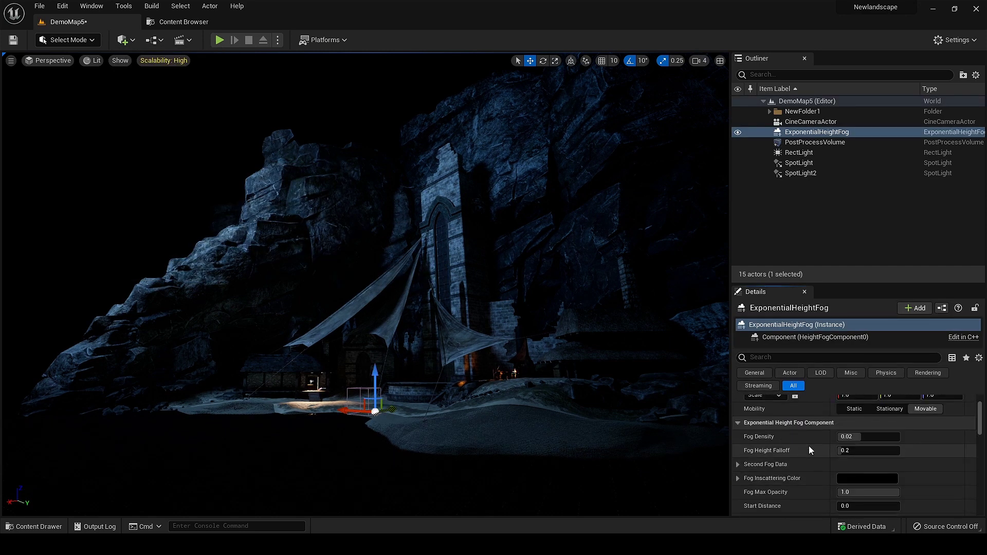
scroll(836, 451, "down", 8)
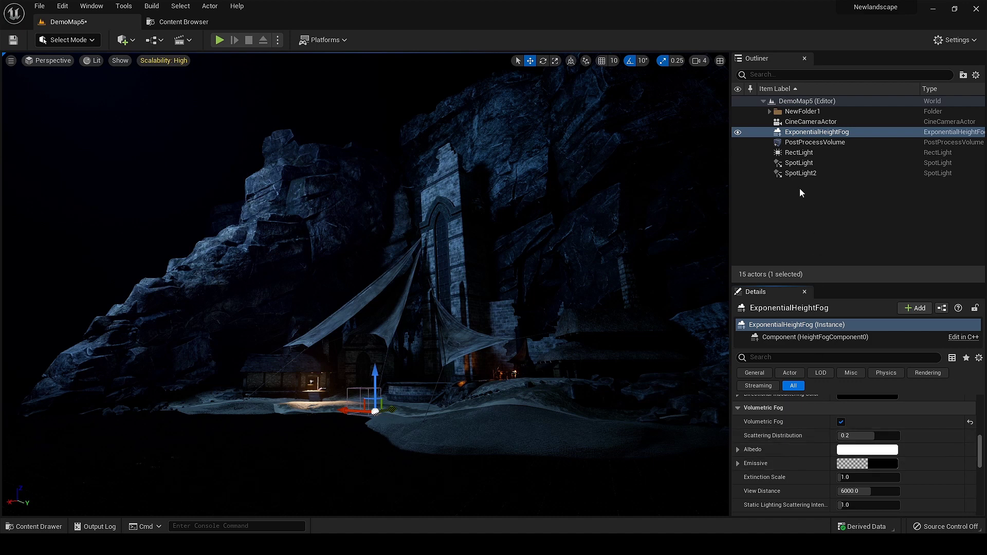
Set the RectLight's volumetric scattering intensity to 4 and its indirect lighting intensity to 10.
left_click(798, 152)
scroll(811, 408, "up", 3)
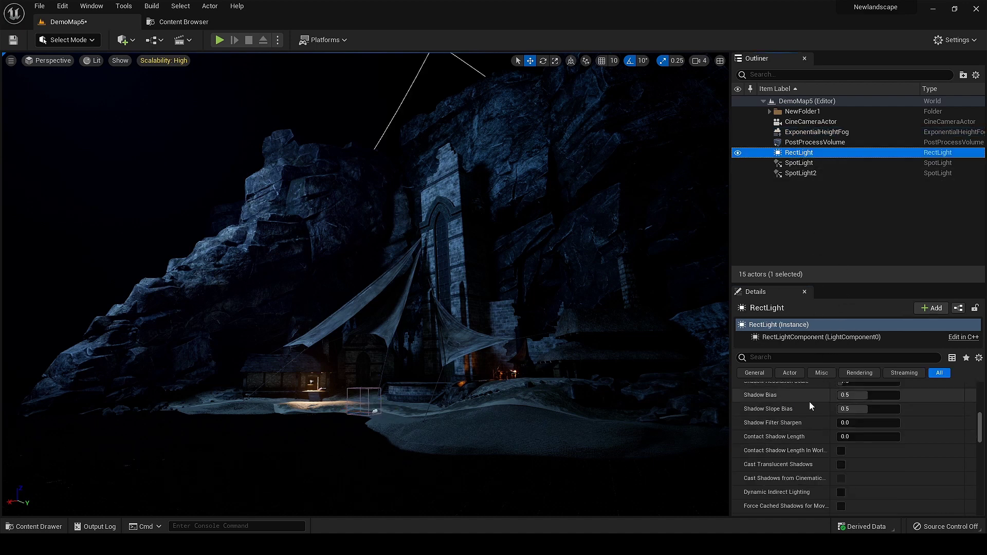
scroll(808, 506, "up", 2)
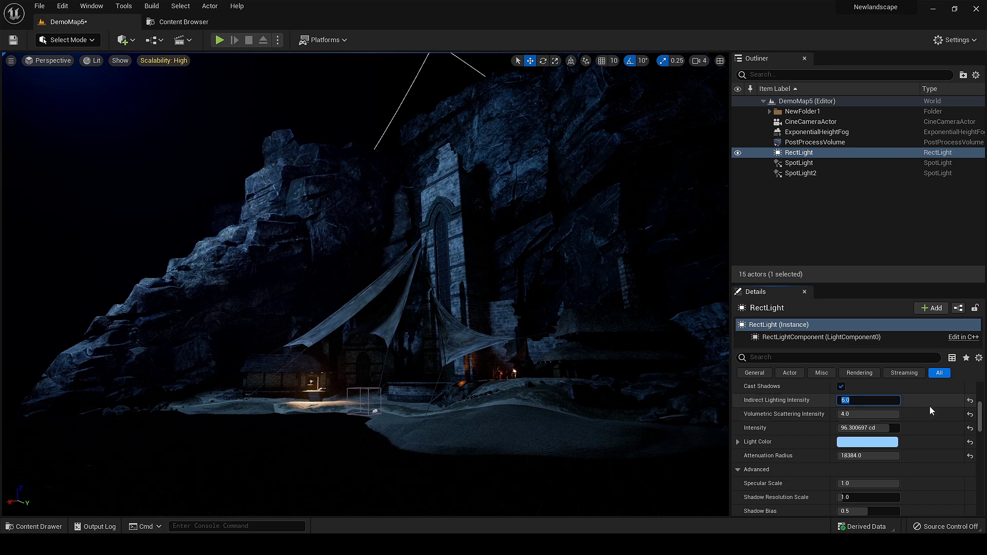
type("10")
key("Return")
Raise the RectLight's volumetric scattering intensity, trying 12 and settling on 10.
left_click(855, 413)
type("12")
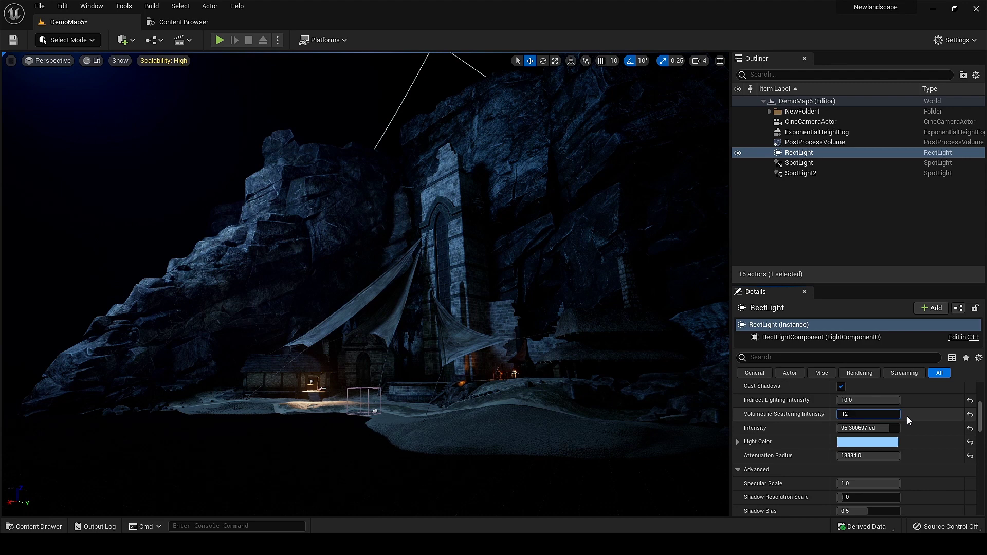
key("Return")
type("10")
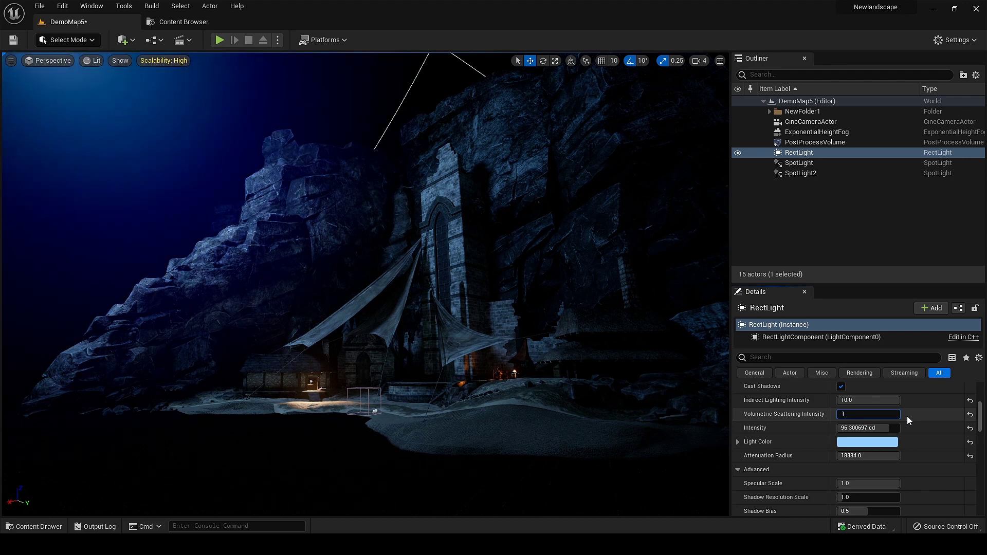
key("Return")
Raise the height fog's extinction scale to about 2.11 and adjust its scattering distribution, trying about 0.83 before reducing it.
left_click(817, 133)
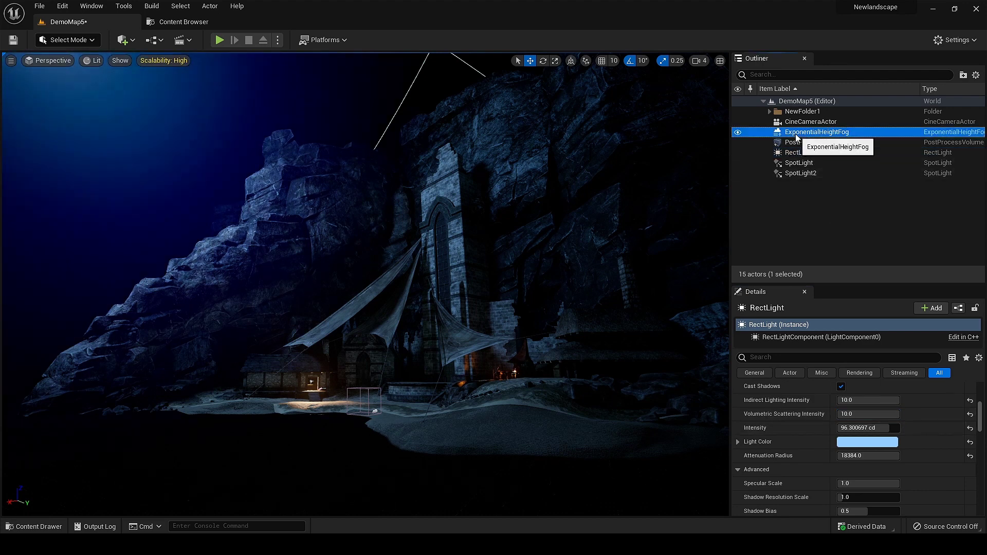
scroll(853, 452, "down", 5)
left_click_drag(864, 469, 895, 470)
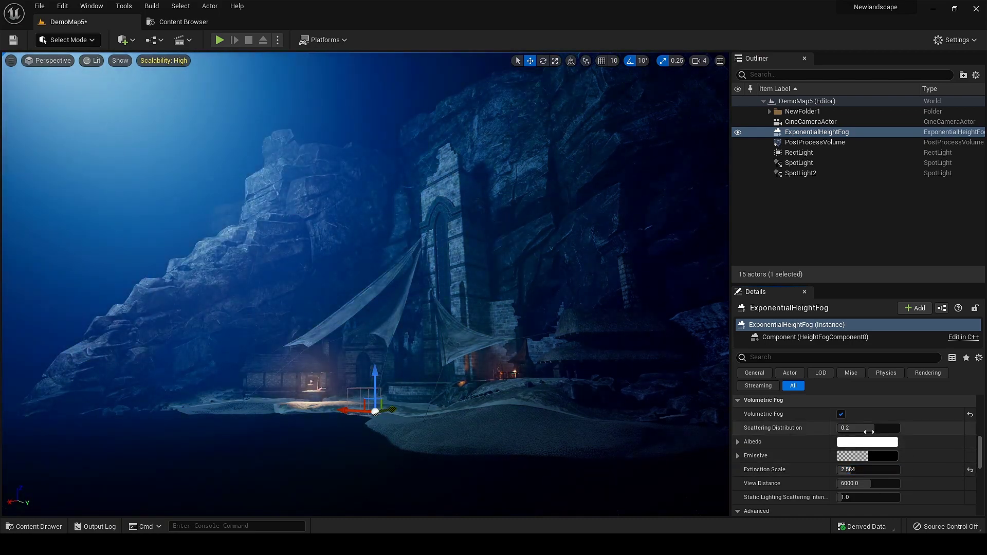
left_click_drag(868, 429, 899, 428)
mouse_move(868, 470)
left_mouse_down()
mouse_move(890, 469)
mouse_move(873, 469)
left_mouse_up()
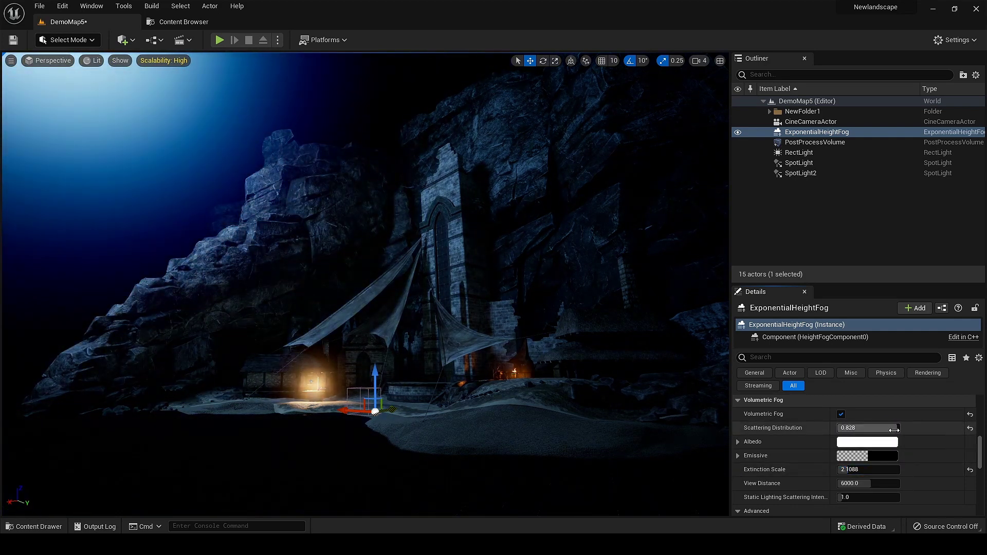
left_click_drag(893, 428, 882, 428)
Raise the height fog's density to about 0.0336.
scroll(915, 511, "up", 10)
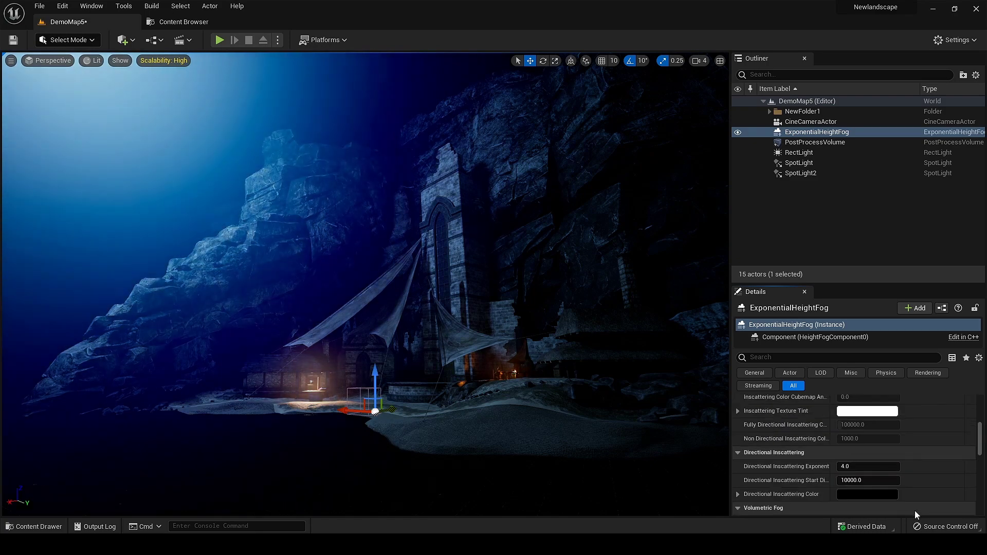
left_click_drag(869, 484, 879, 484)
Lower the RectLight and shift it along its local axes to about X 2795, Y -3364, Z 3506.
right_click_drag(561, 440, 499, 408)
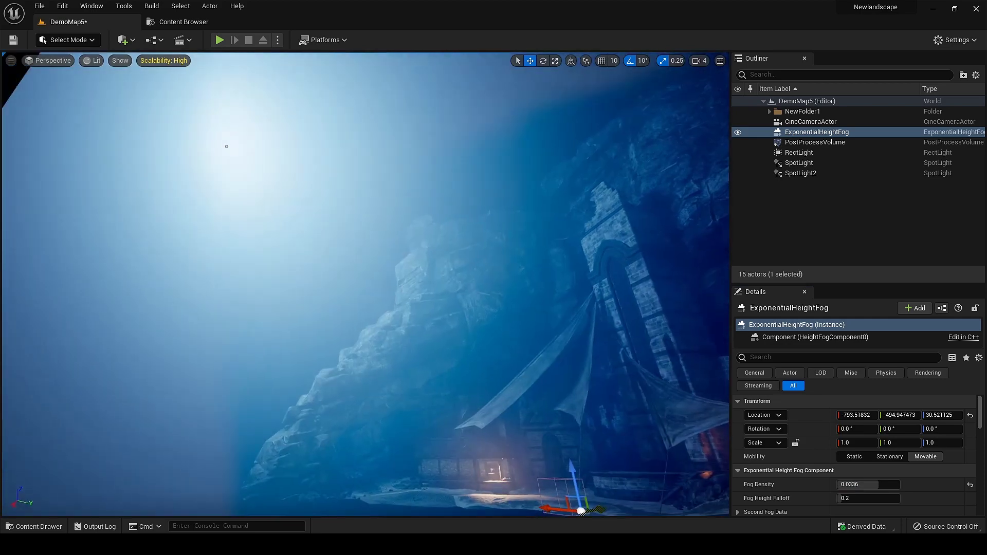
left_click(222, 148)
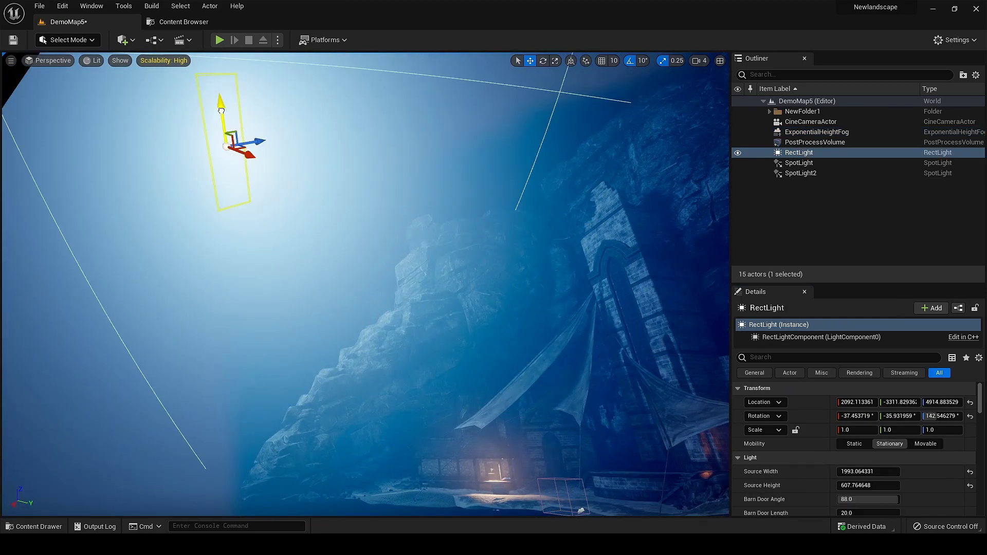
left_click_drag(221, 110, 187, 196)
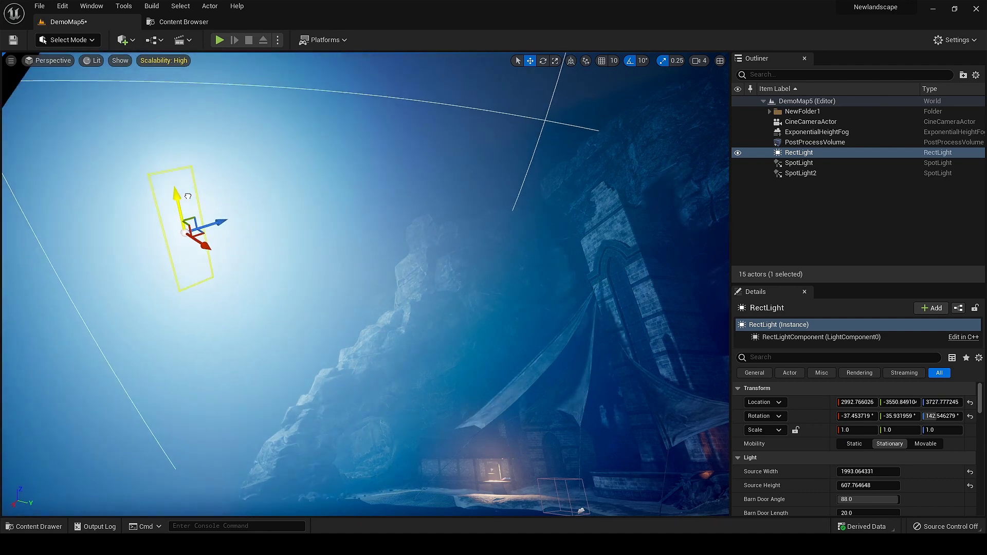
mouse_move(201, 244)
left_mouse_down()
mouse_move(255, 274)
mouse_move(213, 251)
left_mouse_up()
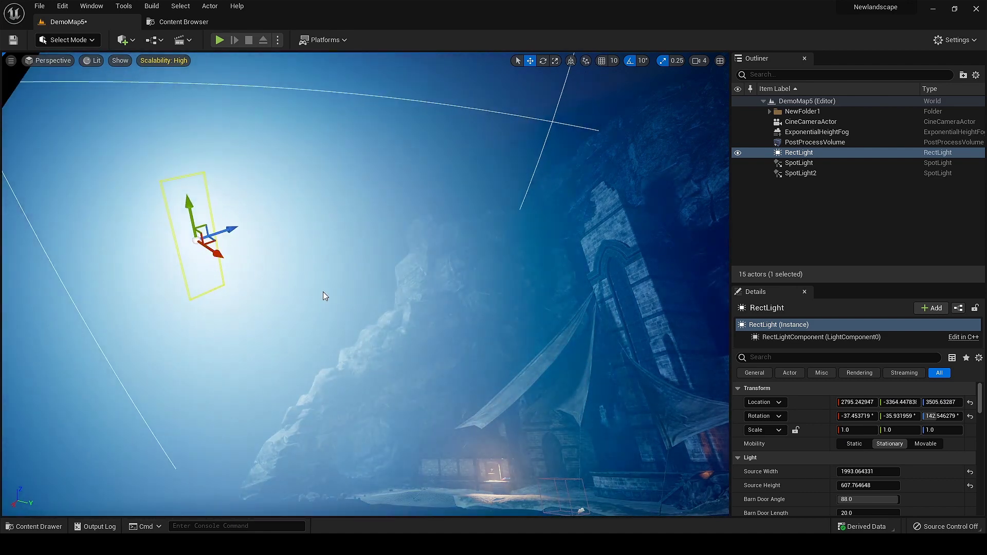
key("Escape")
Reduce the RectLight's volumetric scattering intensity to 4.
left_click(799, 152)
scroll(920, 427, "down", 10)
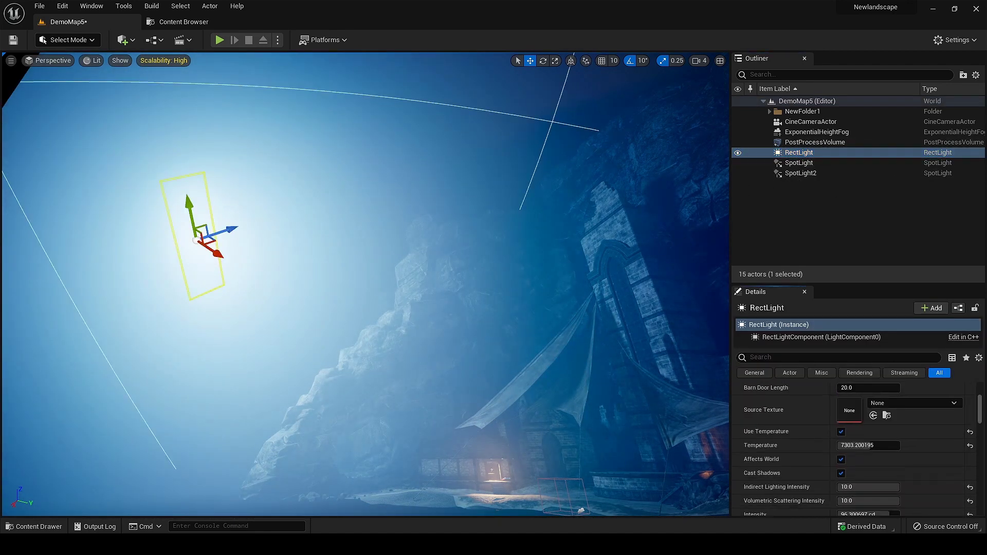
left_click_drag(874, 461, 885, 462)
Reposition the RectLight beside the cliff and rotate it slightly to change how its beam strikes the rocks.
right_click_drag(518, 420, 480, 404)
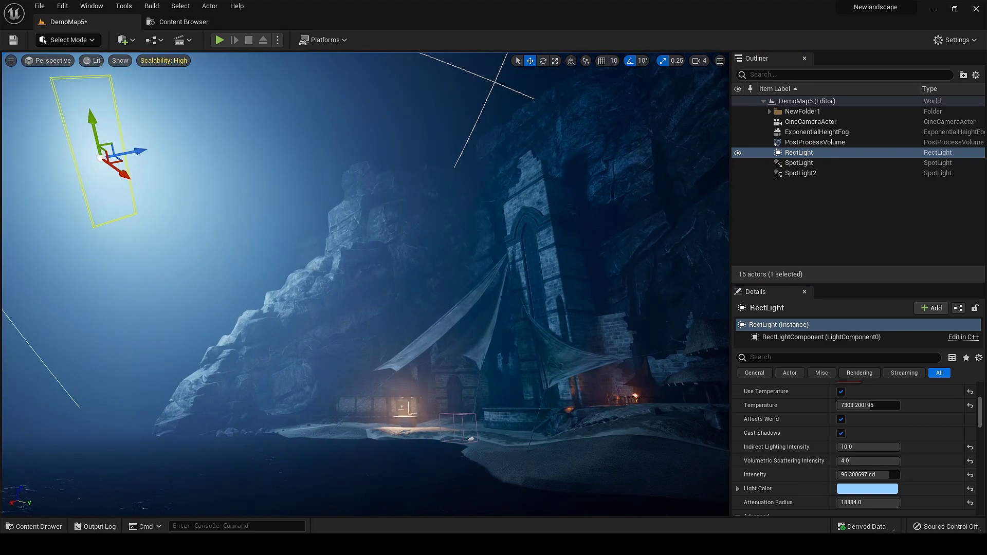
right_click_drag(105, 135, 385, 176)
left_click_drag(359, 197, 423, 161)
key("e")
left_click_drag(400, 97, 401, 103)
key("w")
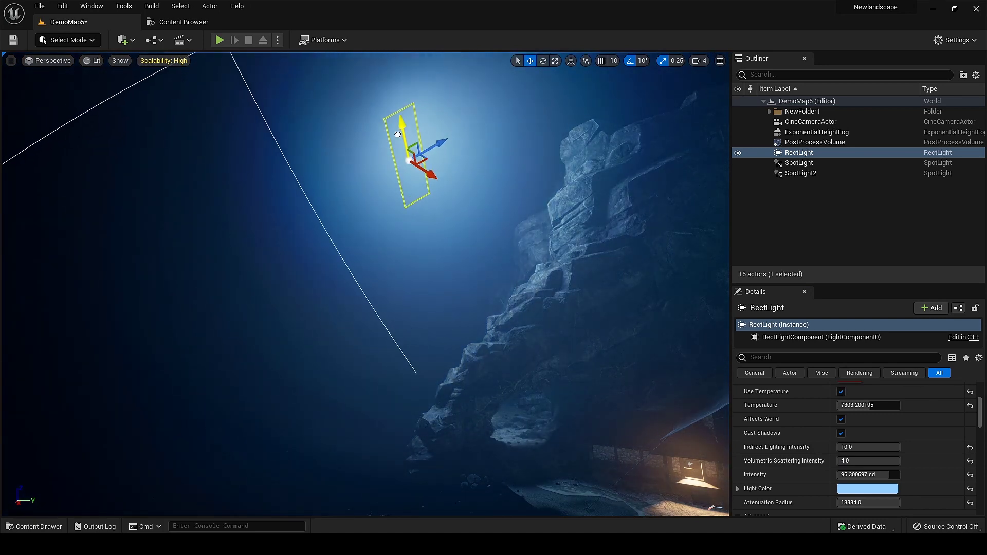
Switch the transform gizmo to world space, lower the RectLight vertically and shift it along the Y axis away from the cliff.
key("ctrl+grave")
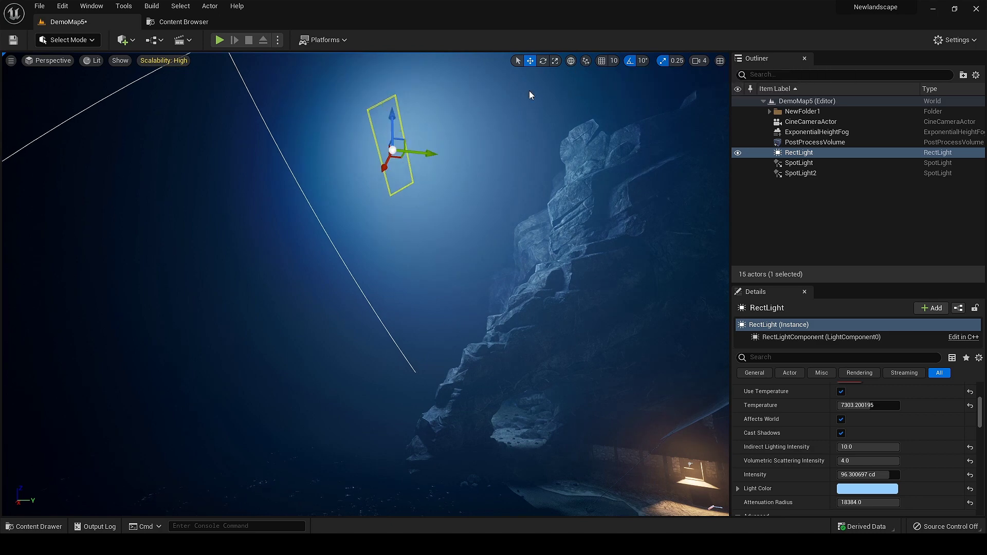
left_click_drag(391, 118, 392, 165)
right_click_drag(423, 186, 450, 209)
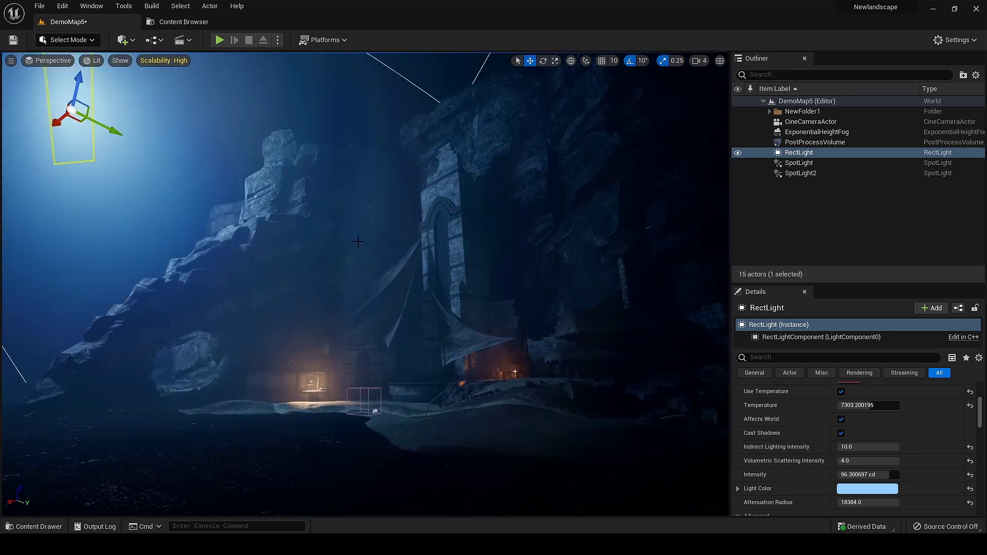
left_click_drag(116, 131, 72, 97)
Raise the RectLight higher above the cliff and move it along the world X axis, checking the wide shot.
right_click_drag(71, 68, 43, 47)
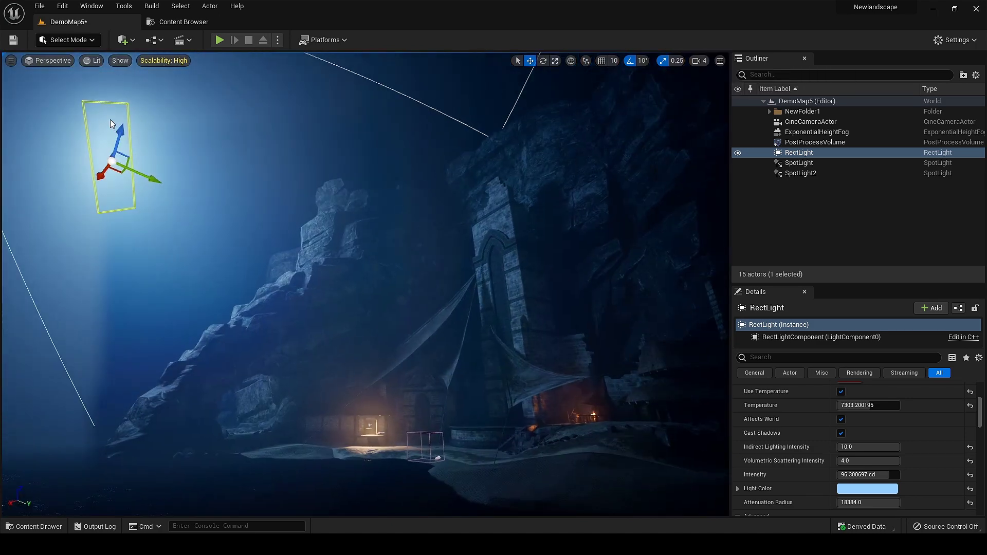
left_click_drag(124, 129, 148, 48)
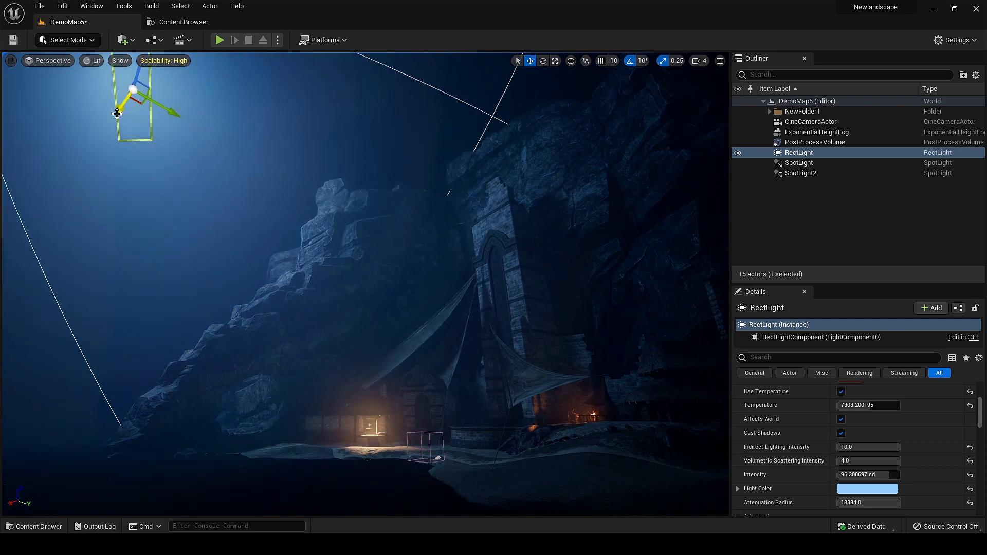
left_click_drag(117, 114, 115, 157)
right_click_drag(348, 276, 371, 297)
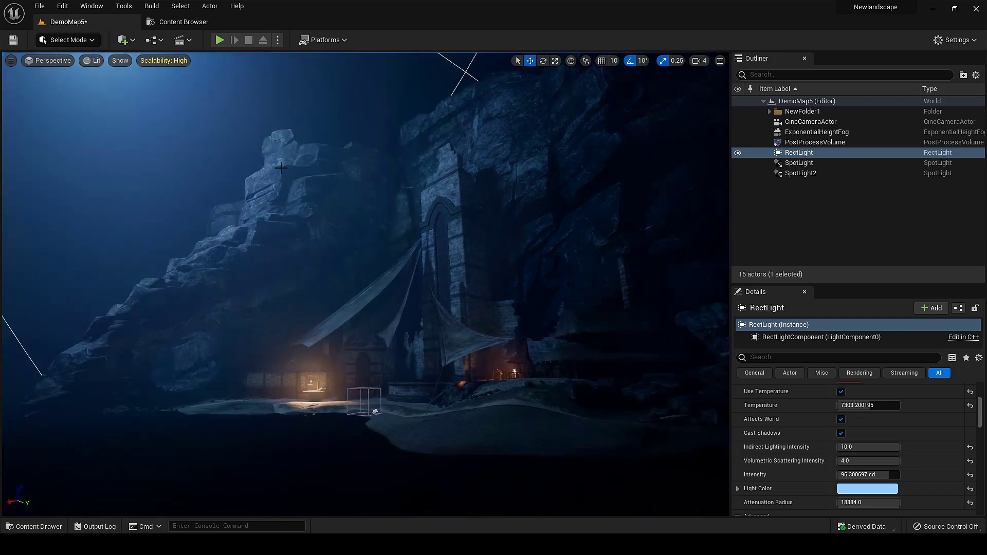
Focus on the forge SpotLight and examine its glow in the fog up close.
left_click(799, 163)
key("f")
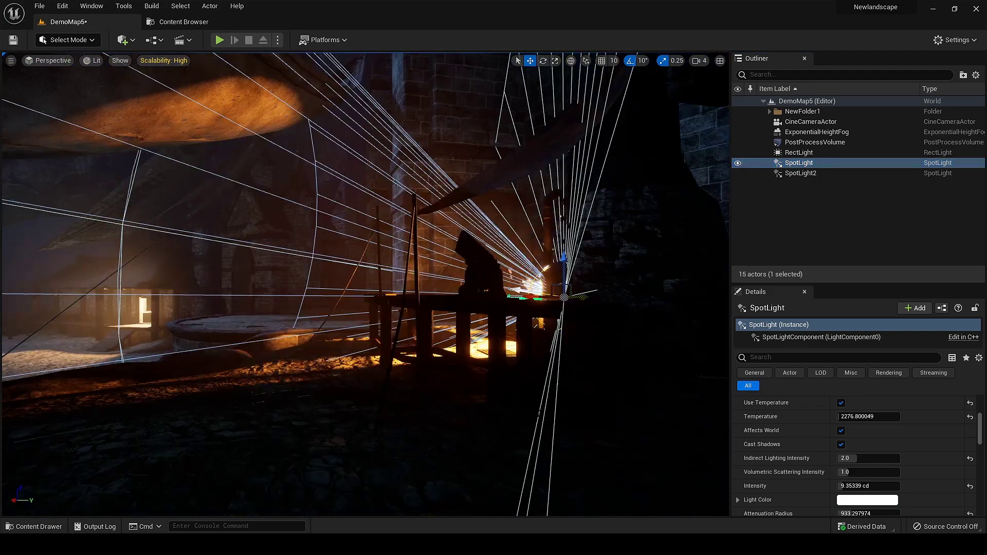
key("Escape")
Reduce the hut SpotLight2's volumetric scattering intensity to about 0.49.
right_click_drag(489, 322, 506, 328)
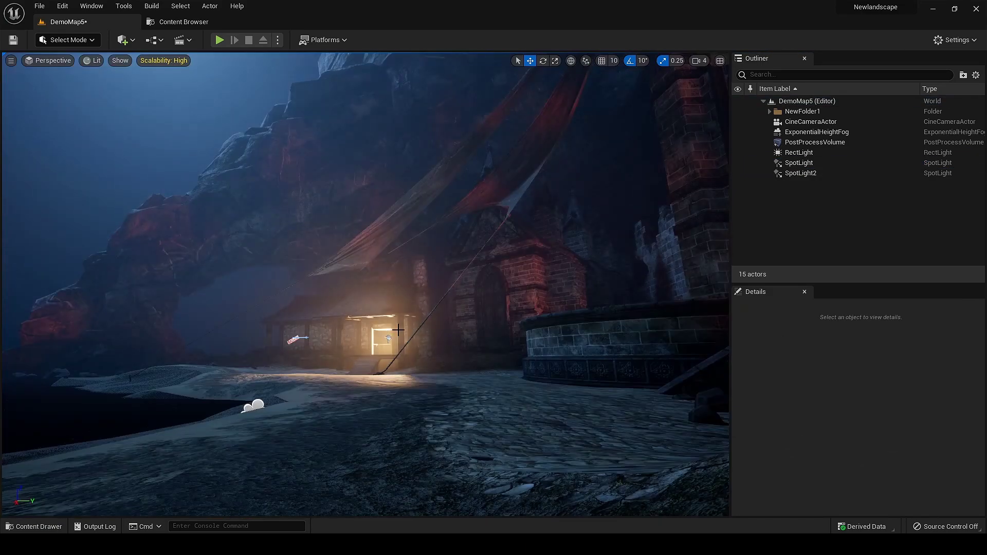
left_click(800, 173)
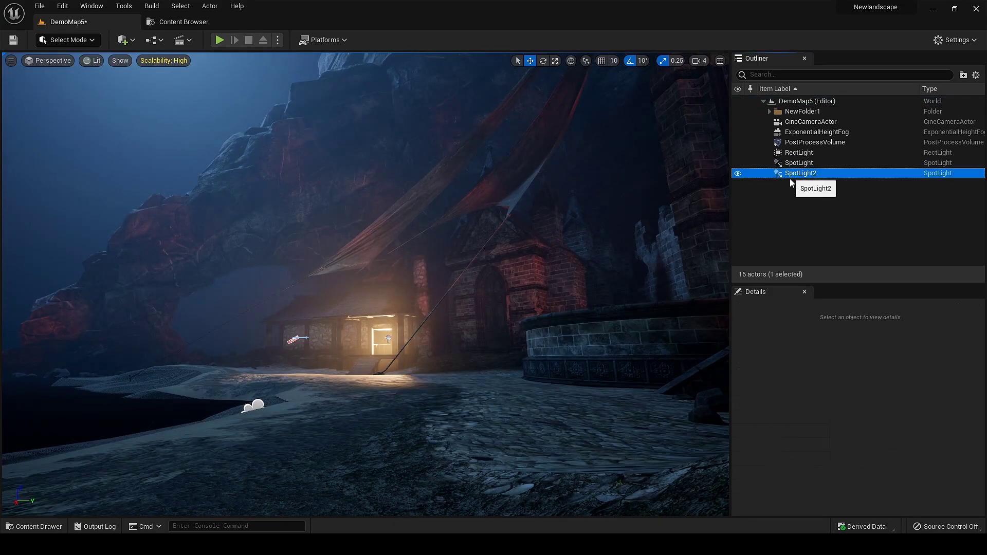
left_click_drag(890, 421, 864, 423)
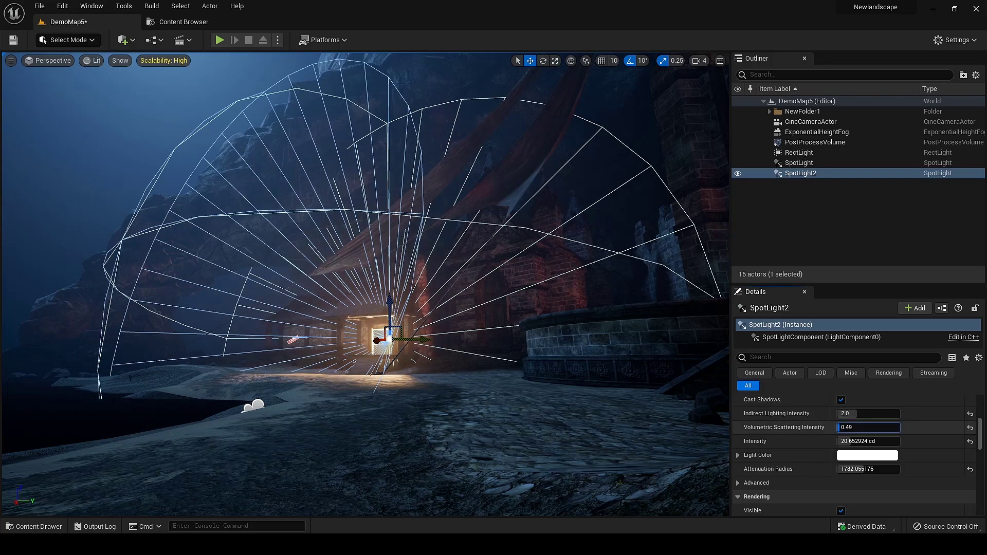
key("Escape")
Set the PostProcessVolume's reflections method to Lumen.
right_click_drag(365, 288, 393, 278)
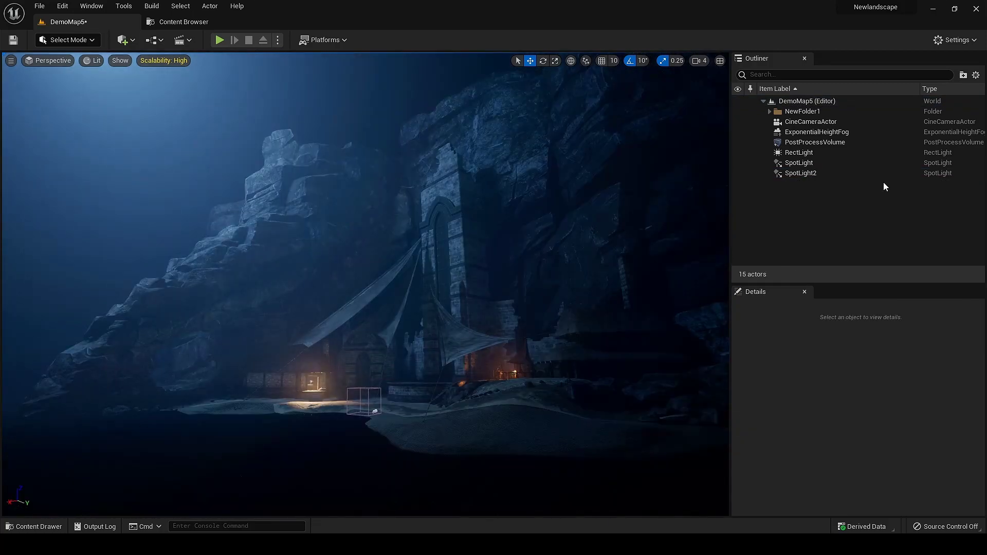
left_click(815, 142)
scroll(863, 442, "down", 10)
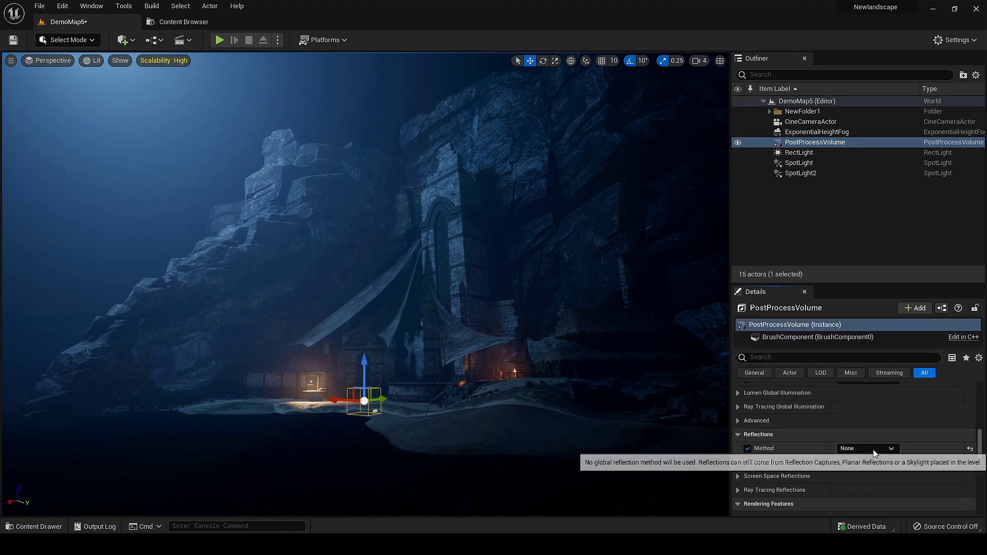
left_click(874, 449)
left_click(877, 467)
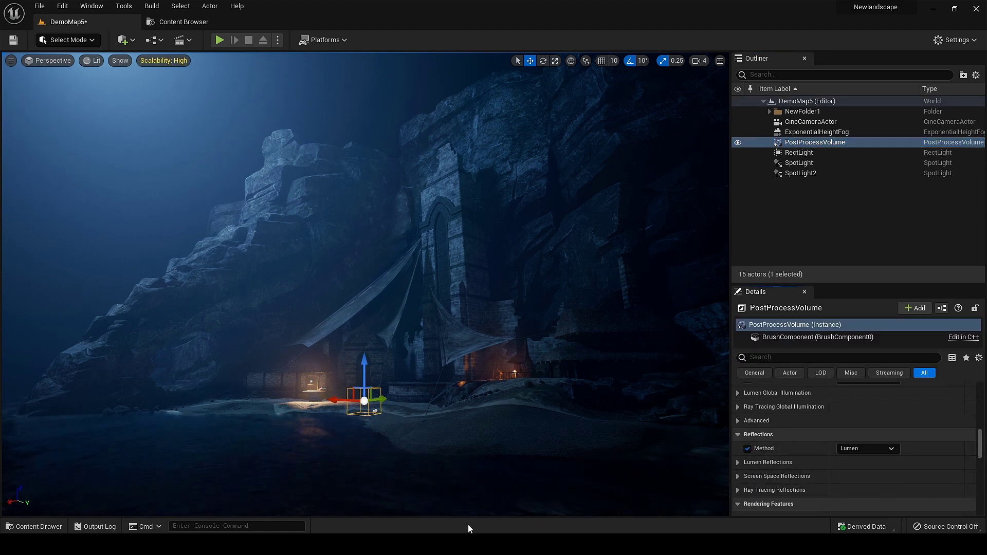
scroll(884, 417, "up", 10)
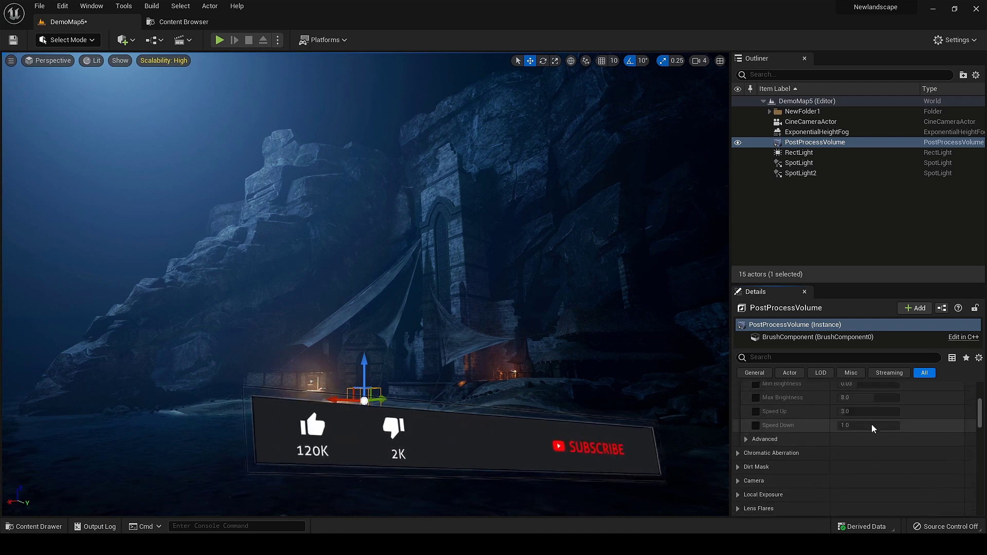
Override the bloom method in the PostProcessVolume's lens settings and choose a method for it.
scroll(872, 424, "up", 4)
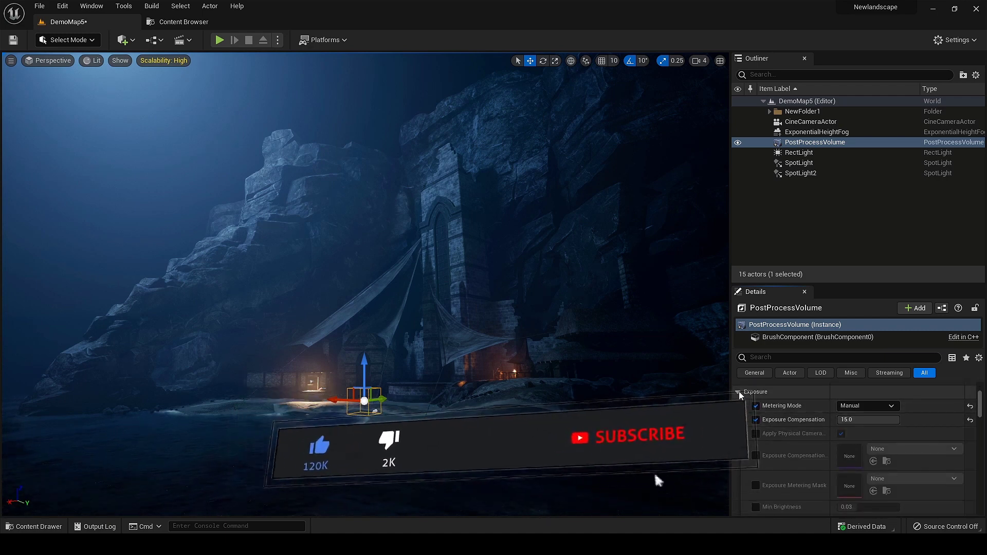
scroll(746, 411, "up", 5)
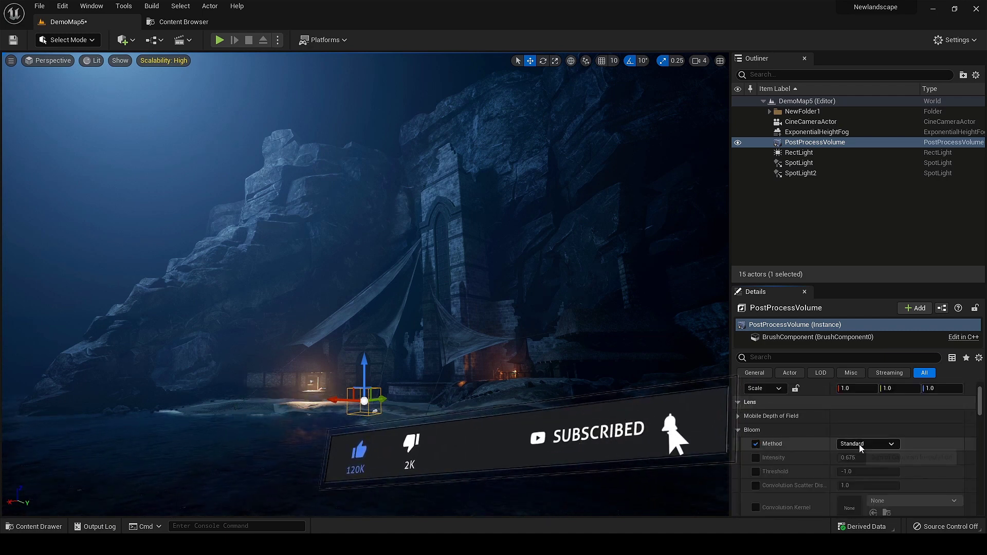
left_click(861, 447)
left_click(865, 466)
left_click(739, 431)
Override the PostProcessVolume's vignette intensity and raise it to 0.8.
right_click_drag(799, 472, 799, 426)
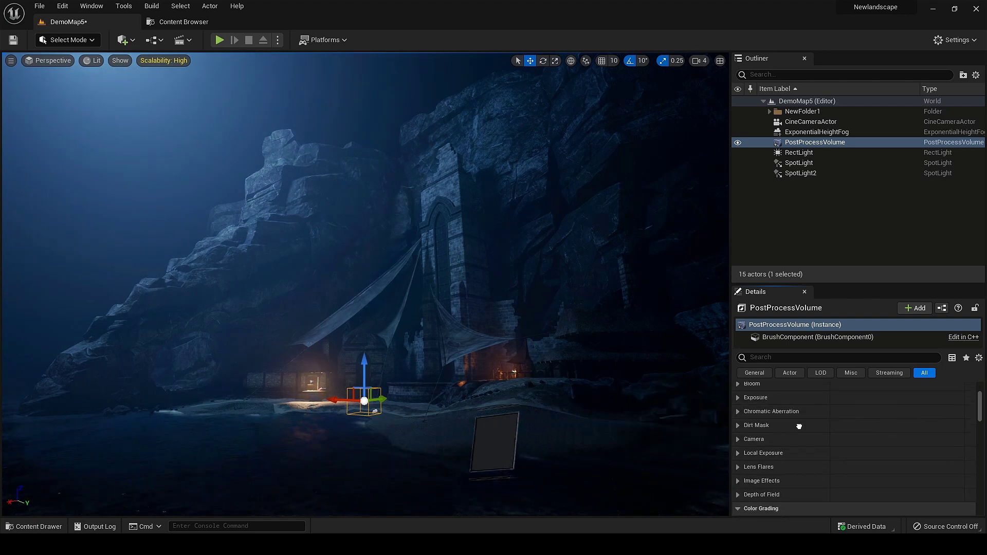
left_click(740, 462)
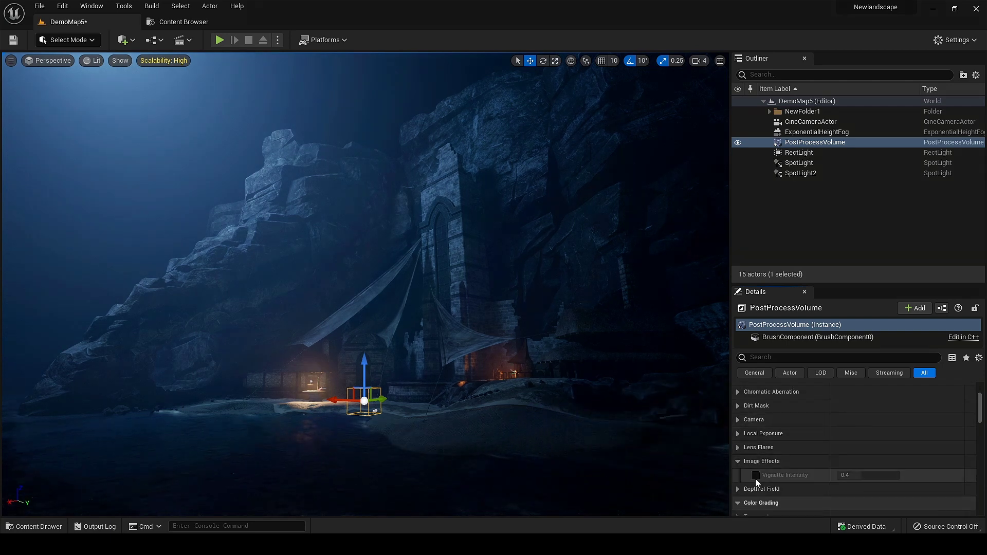
left_click(755, 475)
left_click_drag(868, 475, 885, 475)
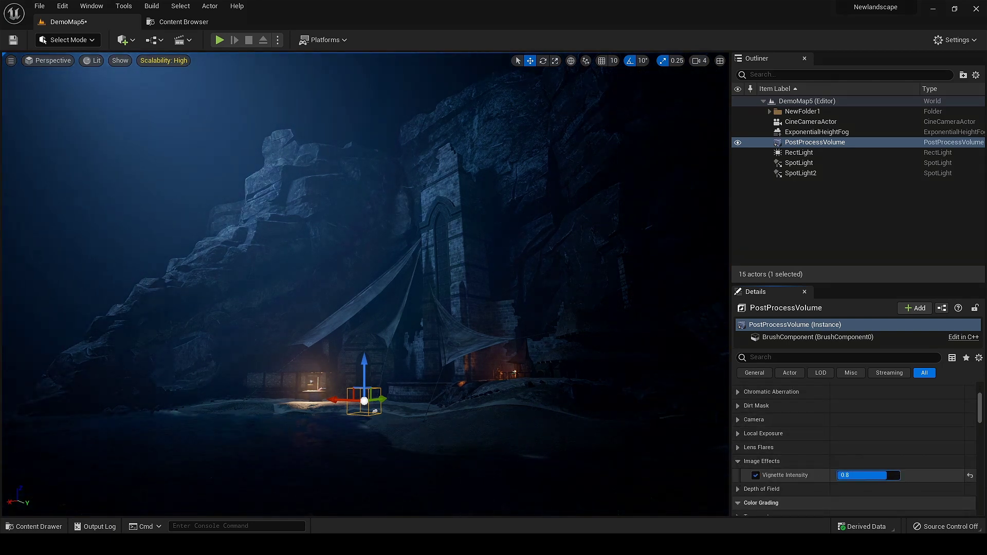
left_click(739, 463)
Override the color grading temperature of the PostProcessVolume and set it to about 11792.
scroll(755, 442, "down", 3)
left_click(761, 414)
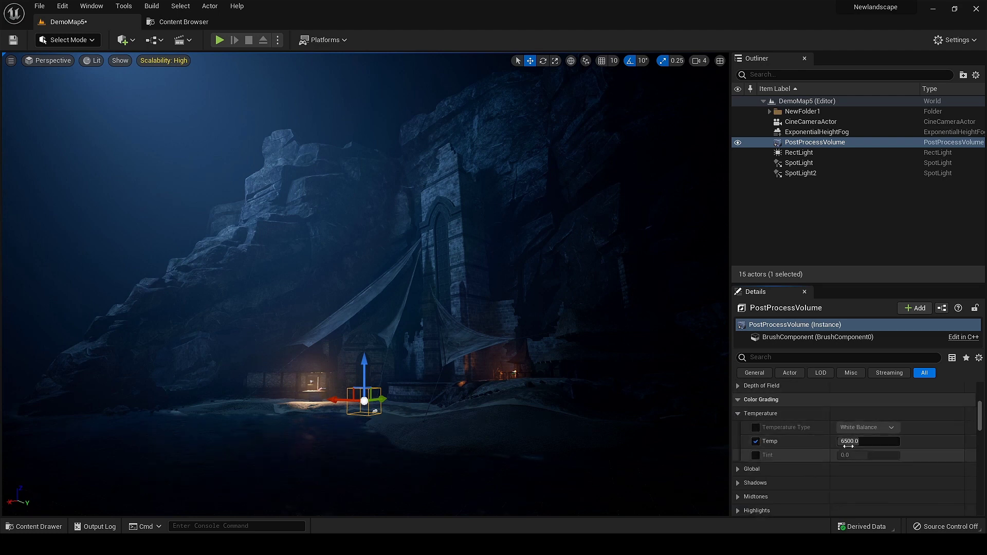
left_click_drag(848, 445, 874, 446)
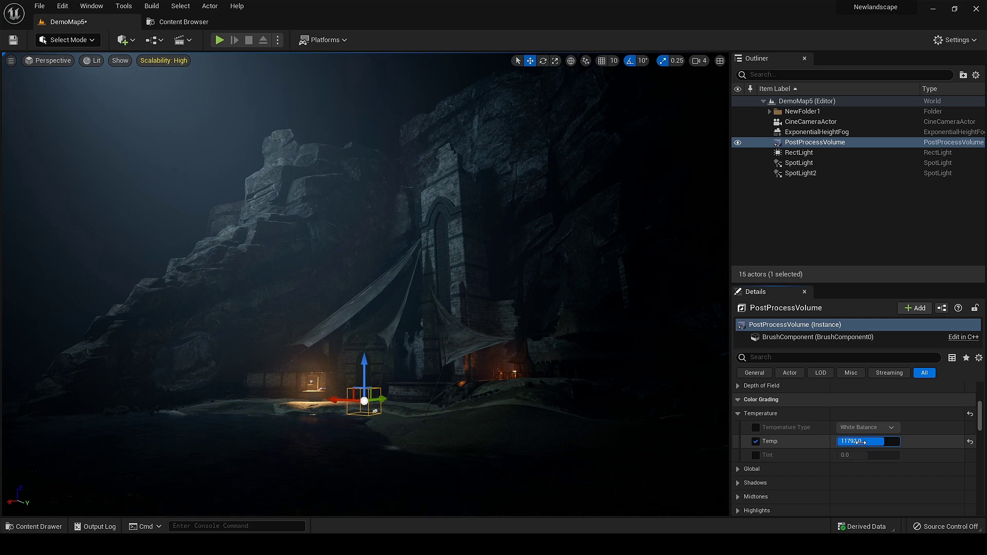
left_click(738, 413)
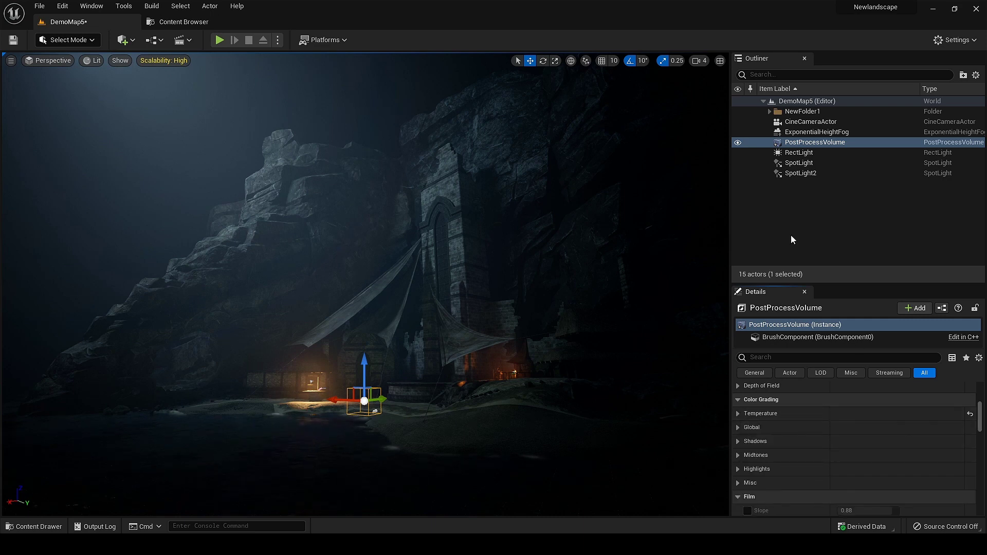
Set the RectLight's temperature to 12000 and adjust the saturation of its blue light color.
left_click(796, 153)
scroll(911, 427, "up", 3)
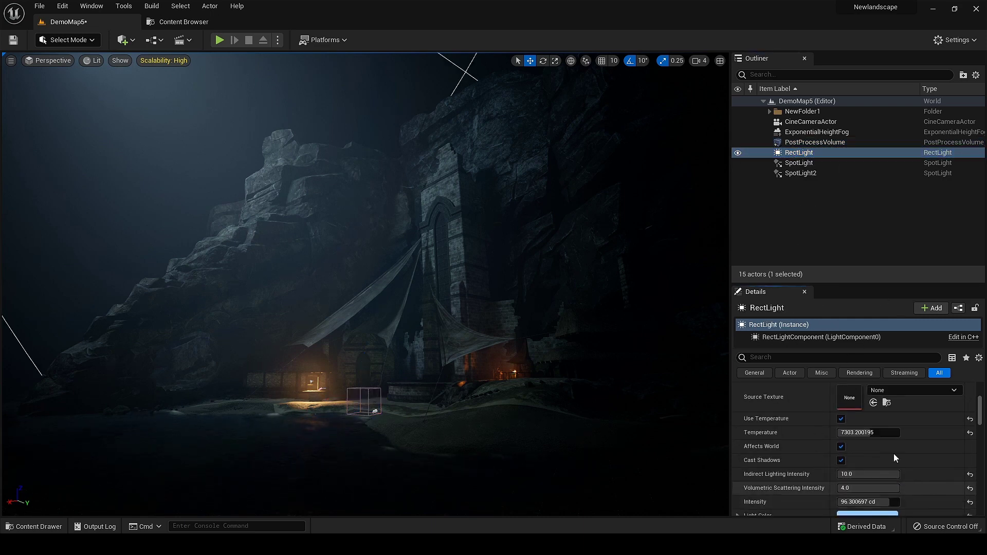
left_click(874, 432)
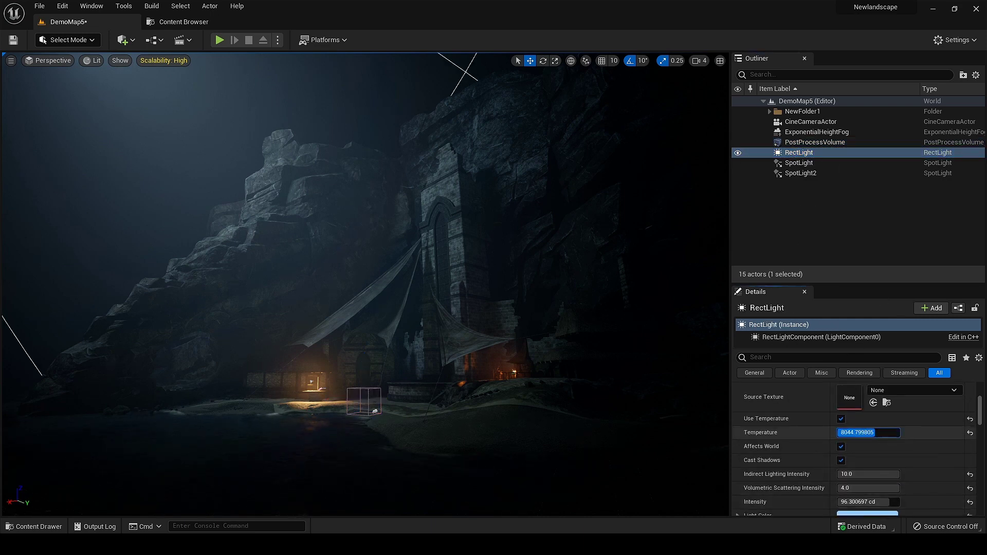
left_click(870, 514)
left_click_drag(772, 320, 770, 319)
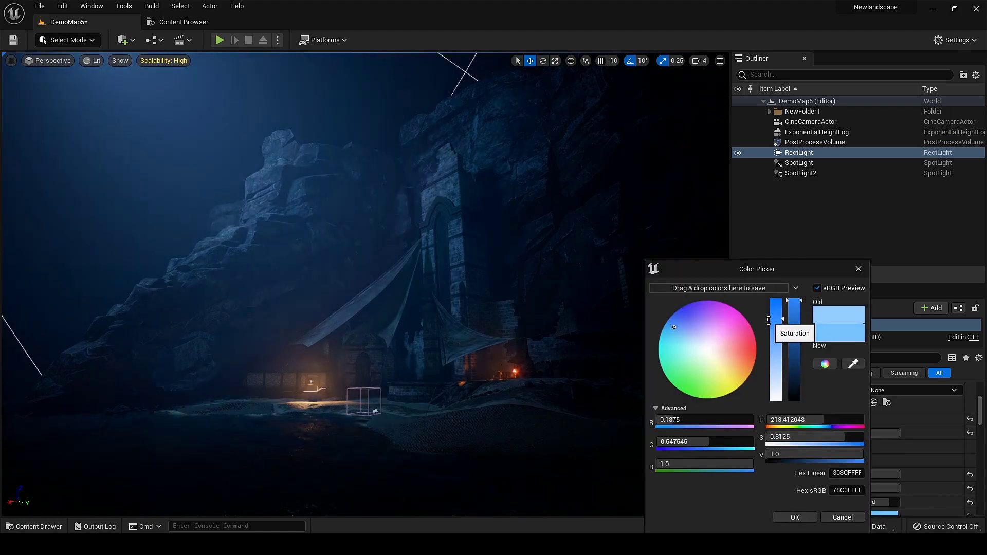
left_click(795, 518)
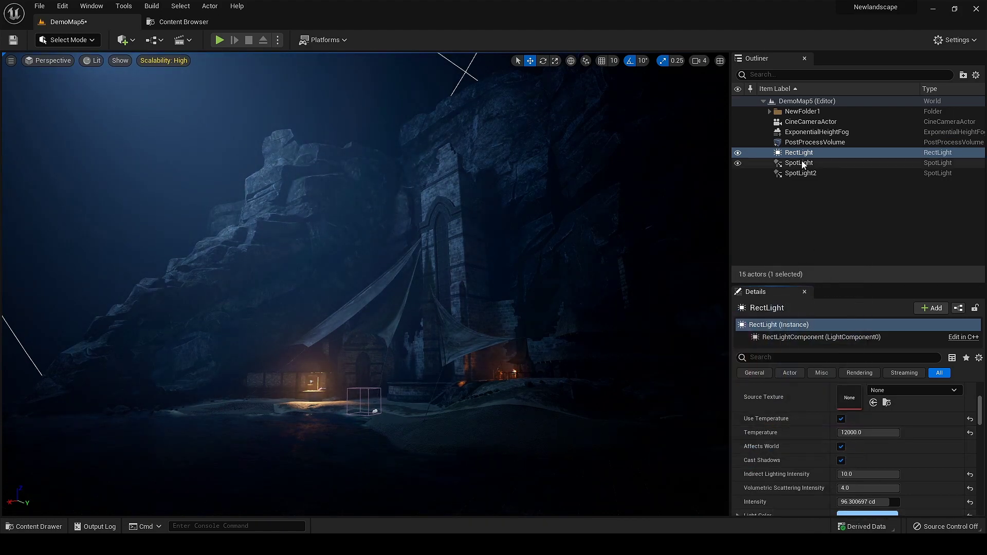
Override the PostProcessVolume's color grading tint and lower it to about -0.224.
left_click(805, 142)
scroll(823, 437, "down", 10)
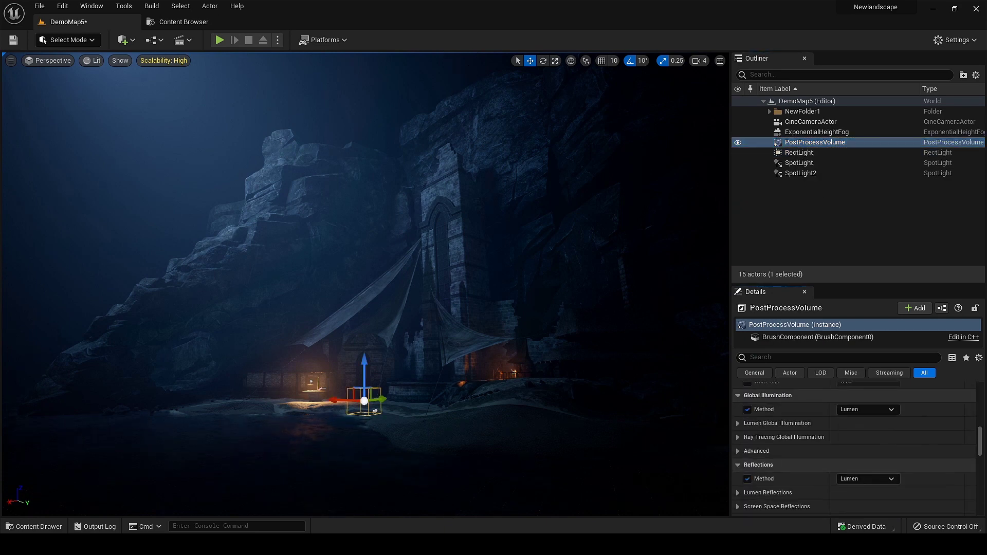
scroll(796, 445, "up", 8)
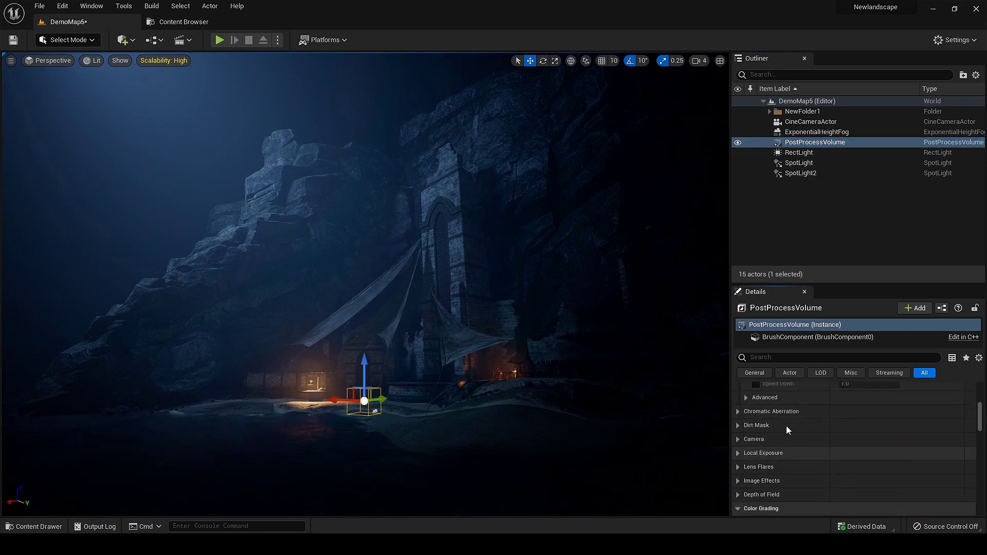
scroll(792, 438, "down", 6)
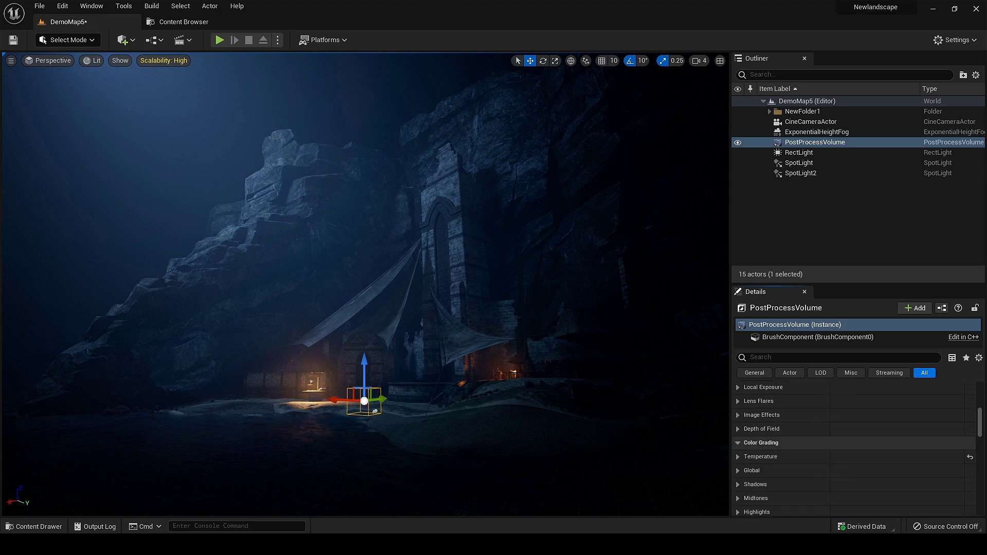
left_click(737, 443)
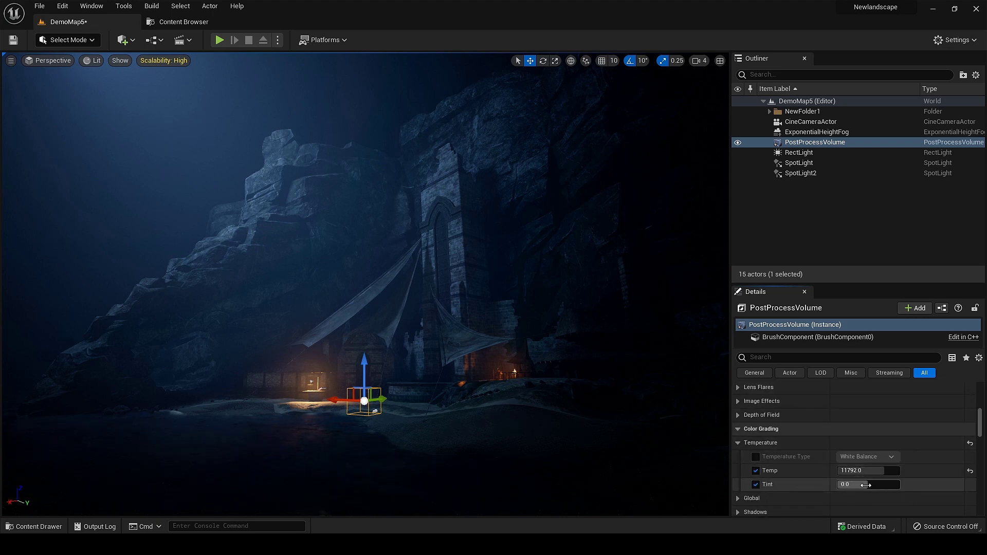
left_click_drag(869, 484, 884, 473)
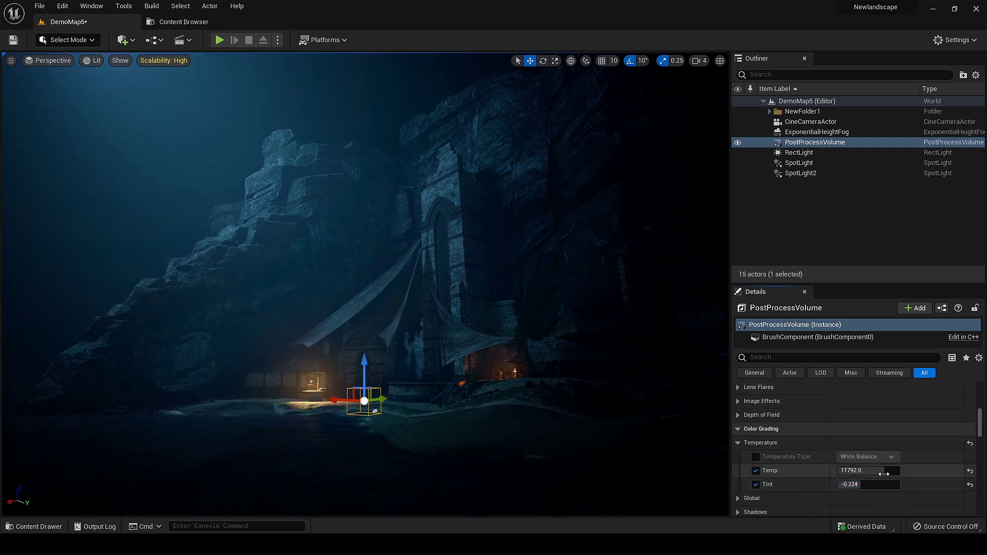
left_click(737, 443)
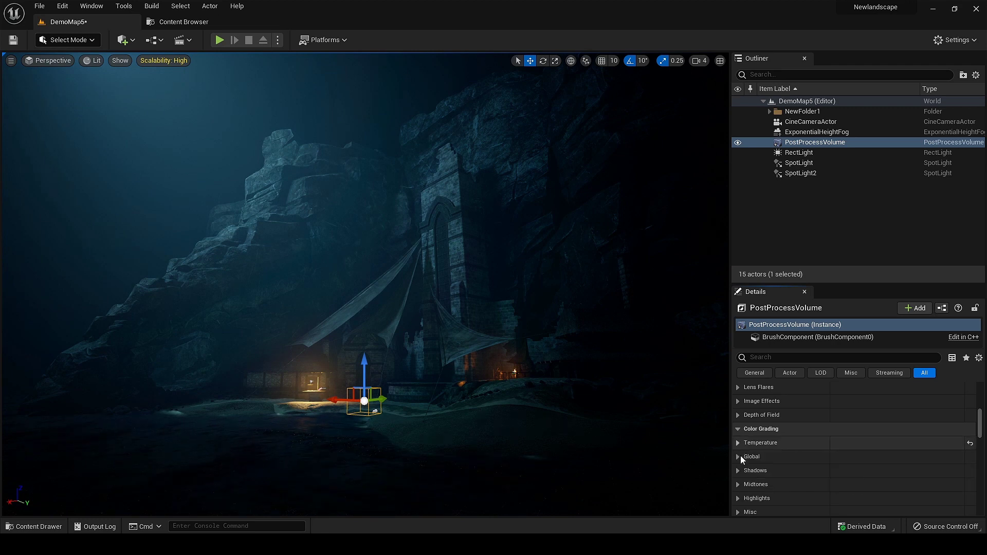
Override the global color grading contrast of the PostProcessVolume and set it to 2.0.
left_click(738, 456)
left_click(746, 484)
scroll(790, 465, "down", 5)
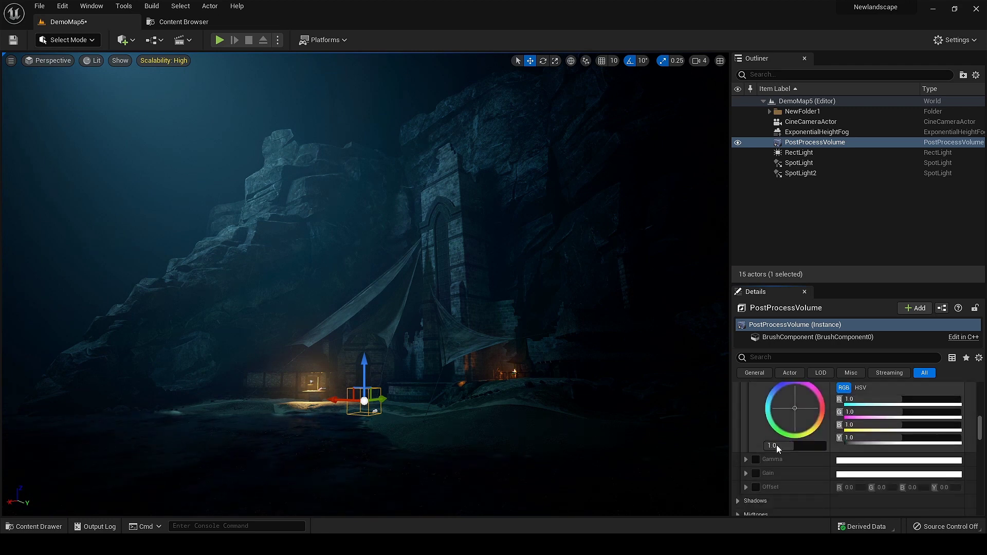
type("2")
key("Return")
scroll(748, 445, "up", 2)
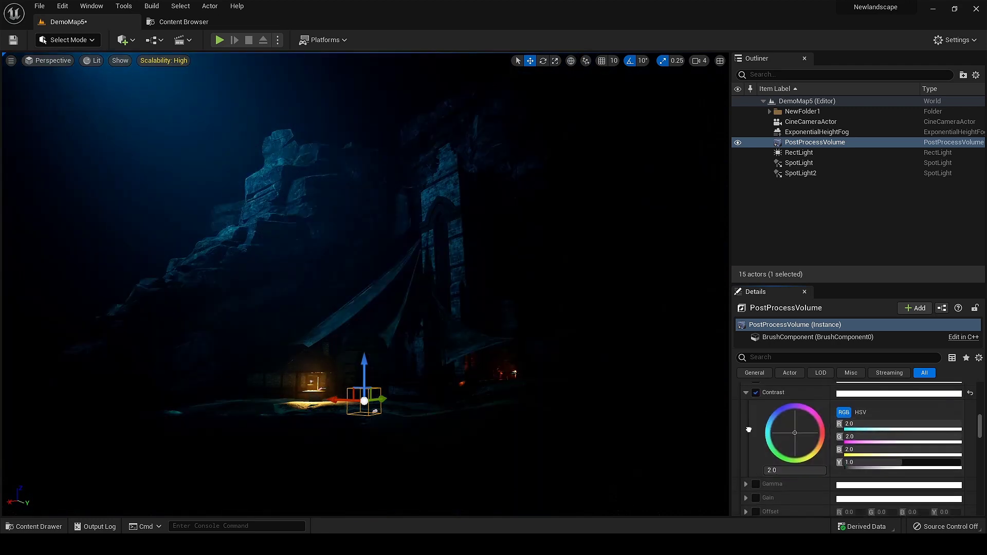
scroll(748, 446, "down", 1)
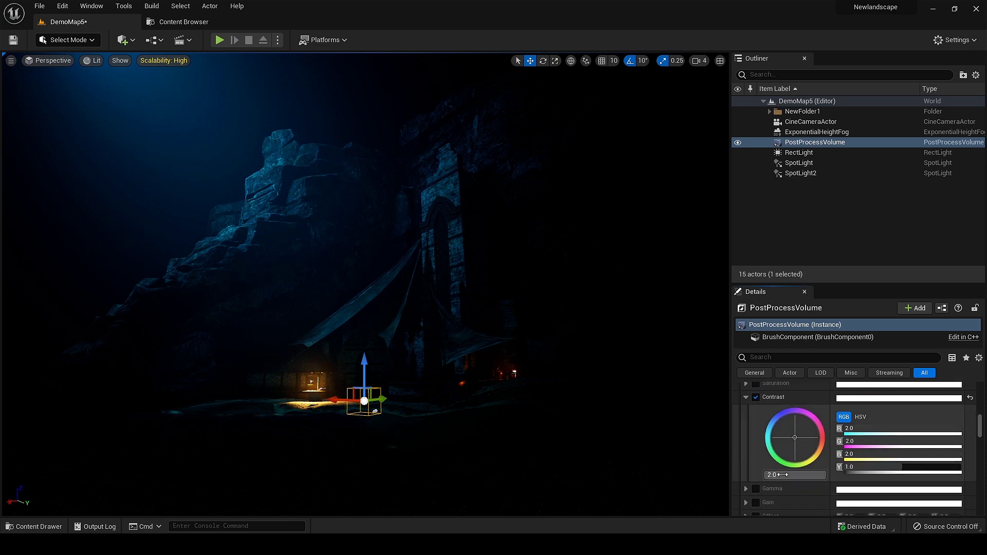
Override the PostProcessVolume's film curve, setting the slope to 0.8 and the toe to about 0.398.
scroll(772, 462, "down", 6)
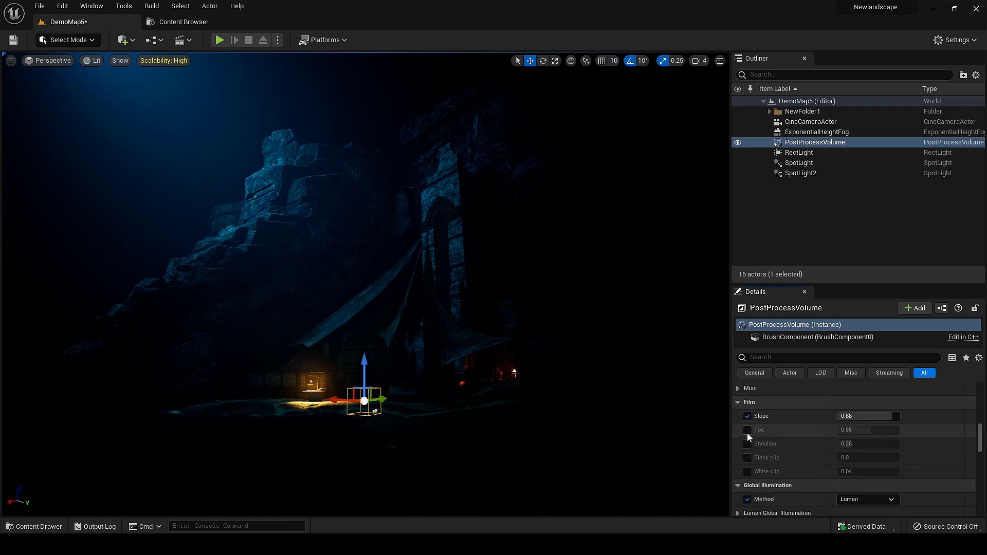
left_click(747, 431)
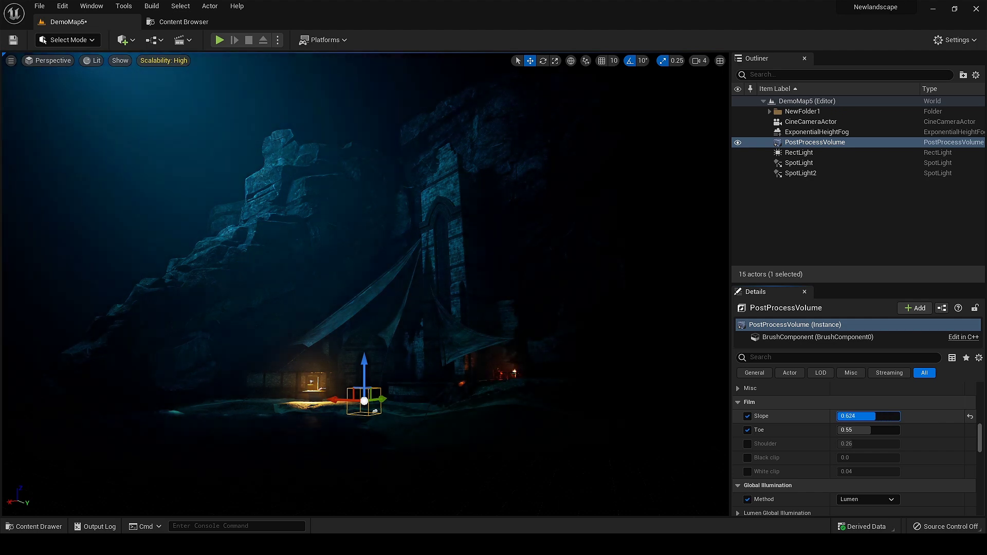
left_click_drag(878, 417, 860, 430)
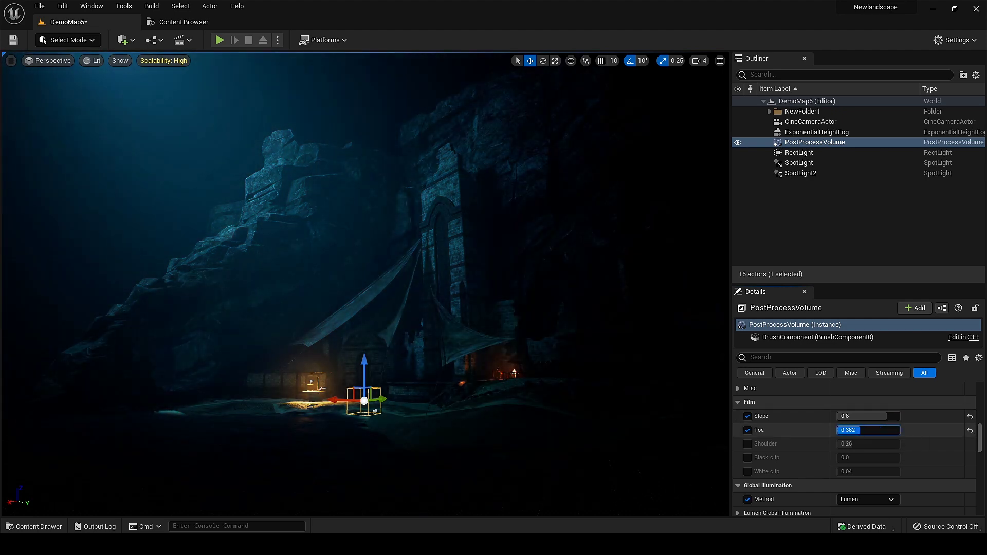
key("Return")
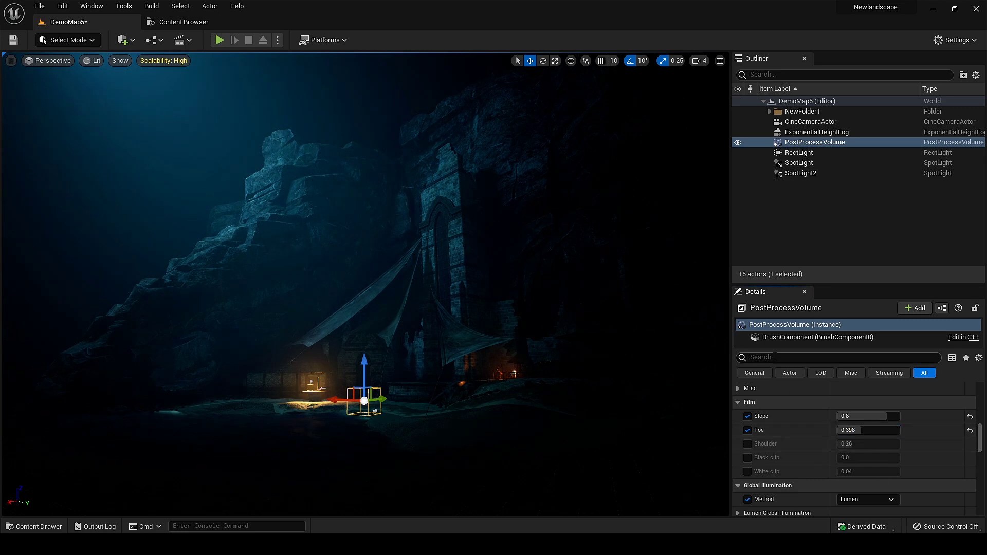
Try a global color grading gain of 2.0 on the PostProcessVolume.
scroll(792, 467, "down", 5)
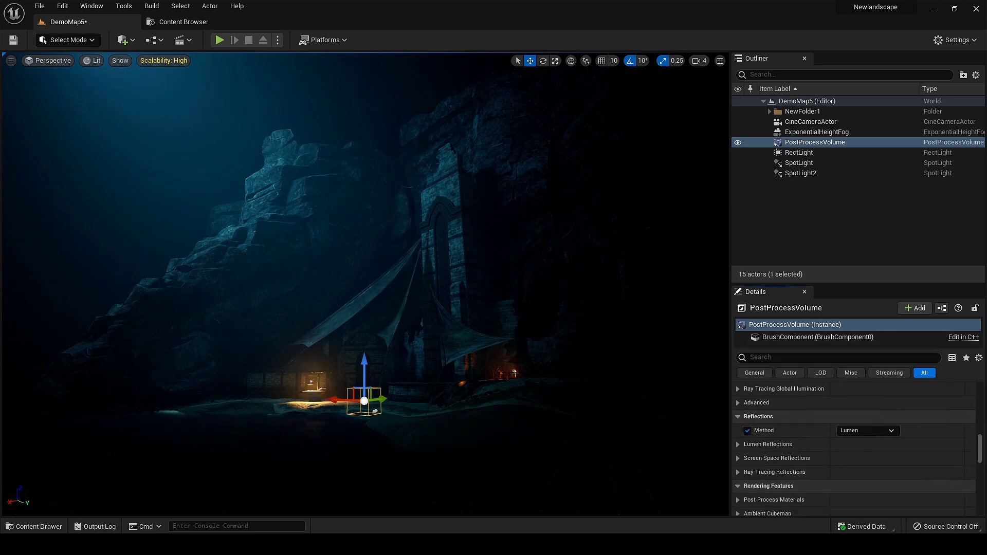
scroll(807, 411, "up", 15)
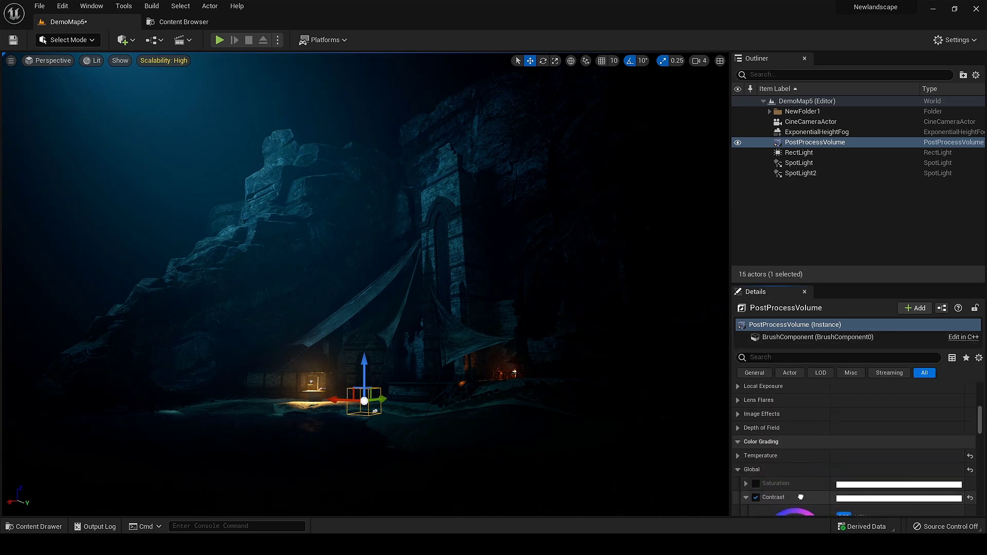
scroll(802, 478, "down", 10)
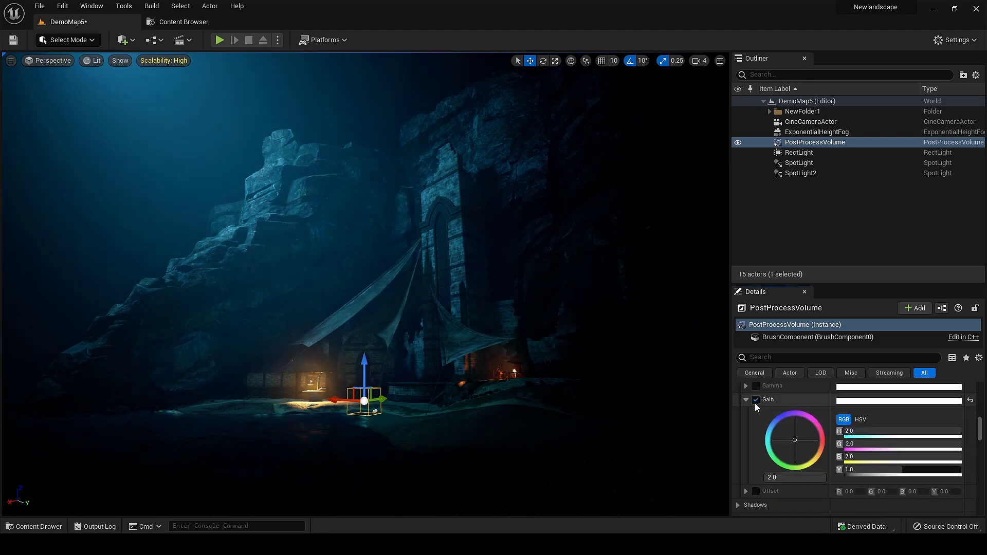
Try small global color grading offsets such as 0.032, 0.002 and 0.001, and disable the offset override.
left_click(756, 414)
left_click(745, 414)
left_click_drag(792, 493, 795, 491)
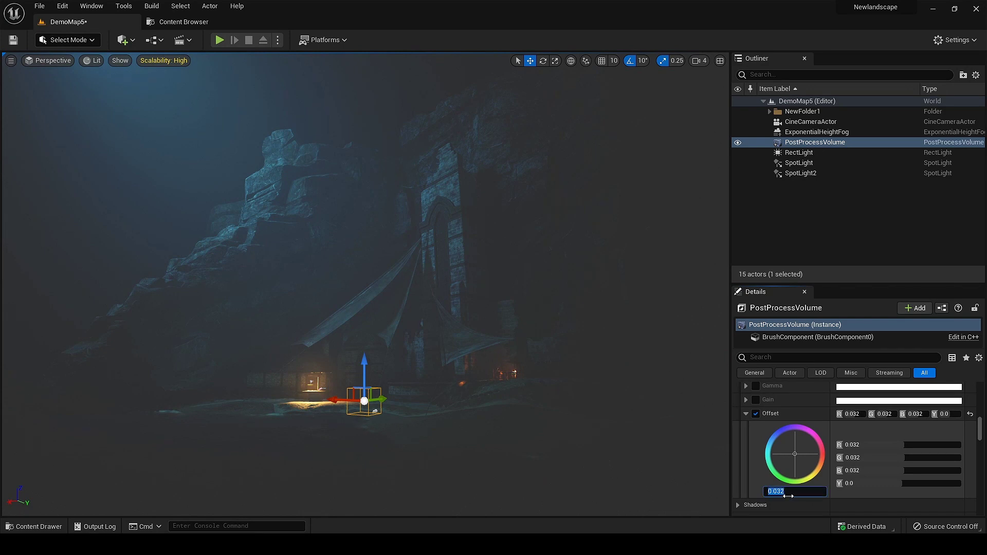
key("BackSpace")
type("0")
key("Return")
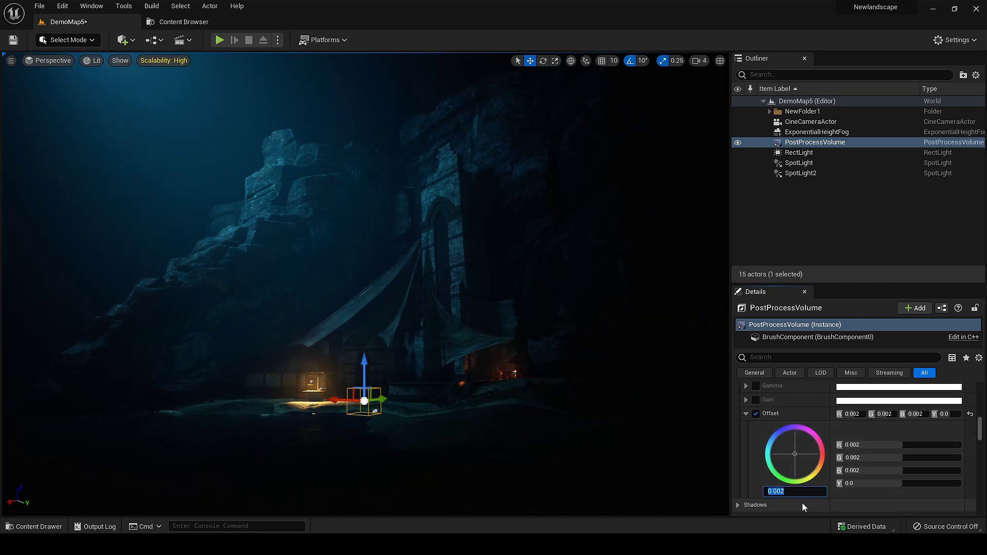
left_click(794, 493)
type("1")
key("Return")
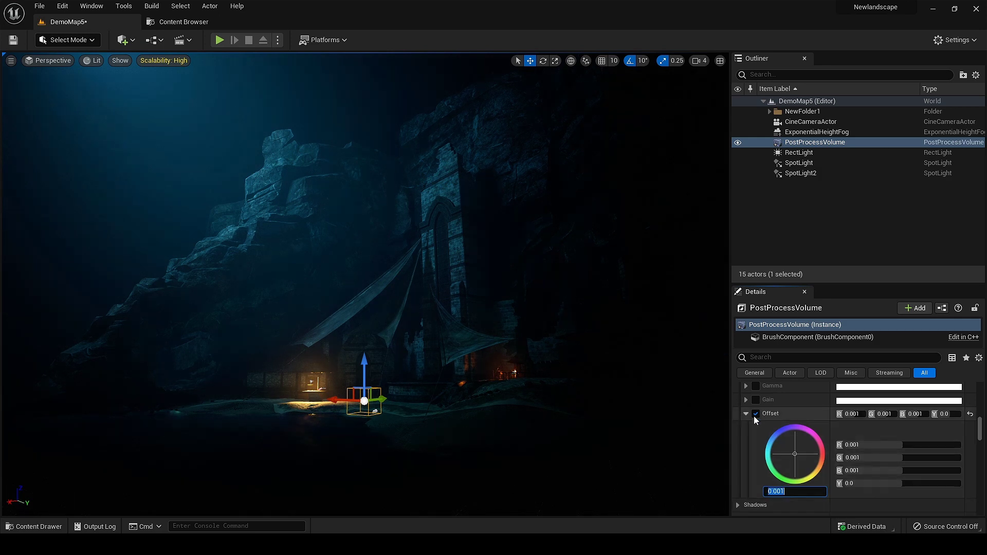
left_click(755, 414)
left_click(745, 414)
scroll(767, 422, "up", 6)
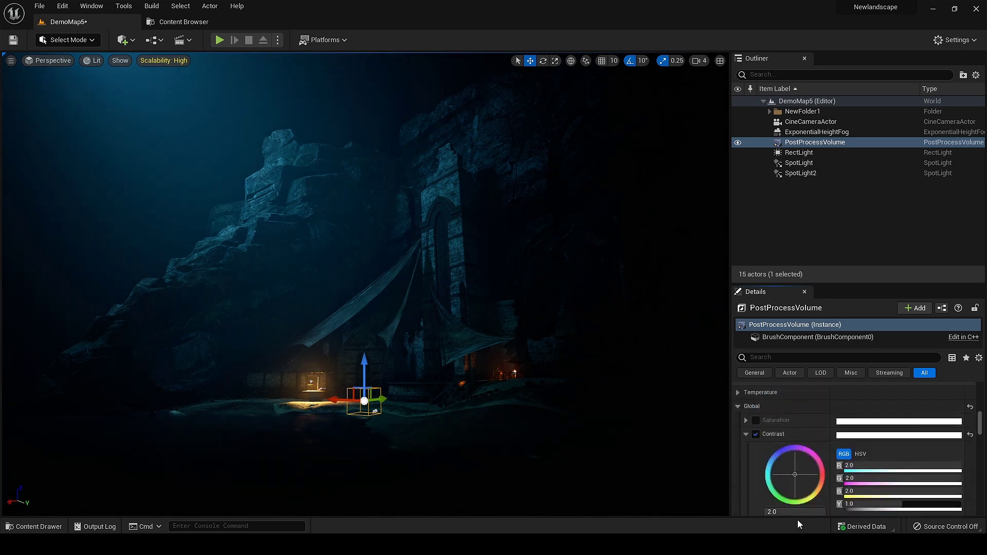
Switch the viewport to the view through the CineCameraActor.
scroll(809, 416, "up", 5)
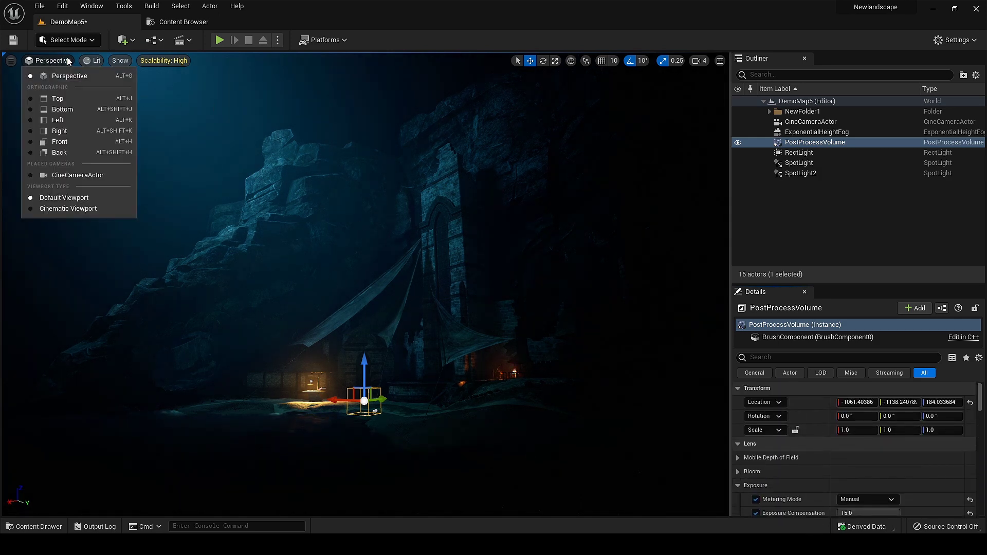
left_click(52, 61)
left_click(79, 174)
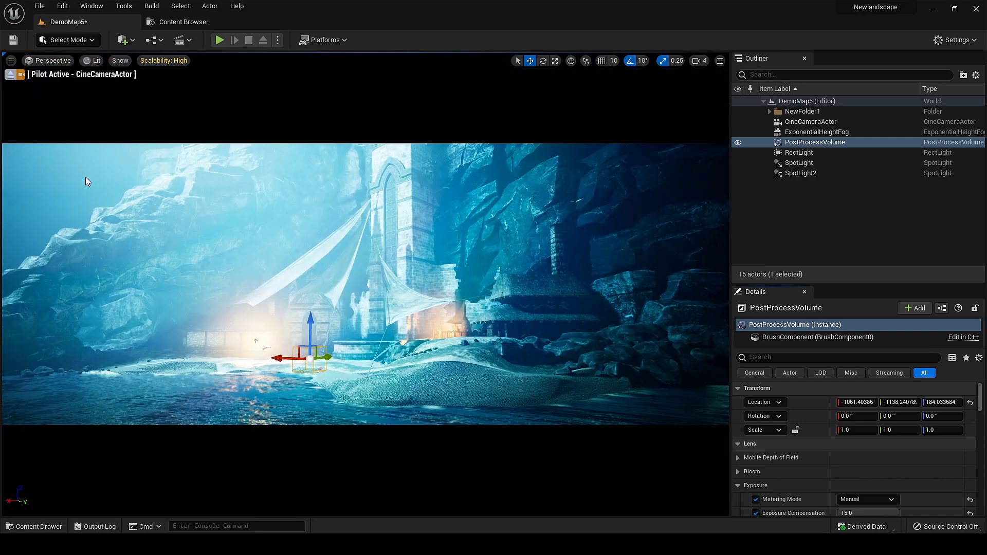
Lower the PostProcessVolume's exposure compensation, trying 12.0 and settling on 12.2.
left_click(799, 132)
left_click(808, 142)
scroll(821, 467, "down", 4)
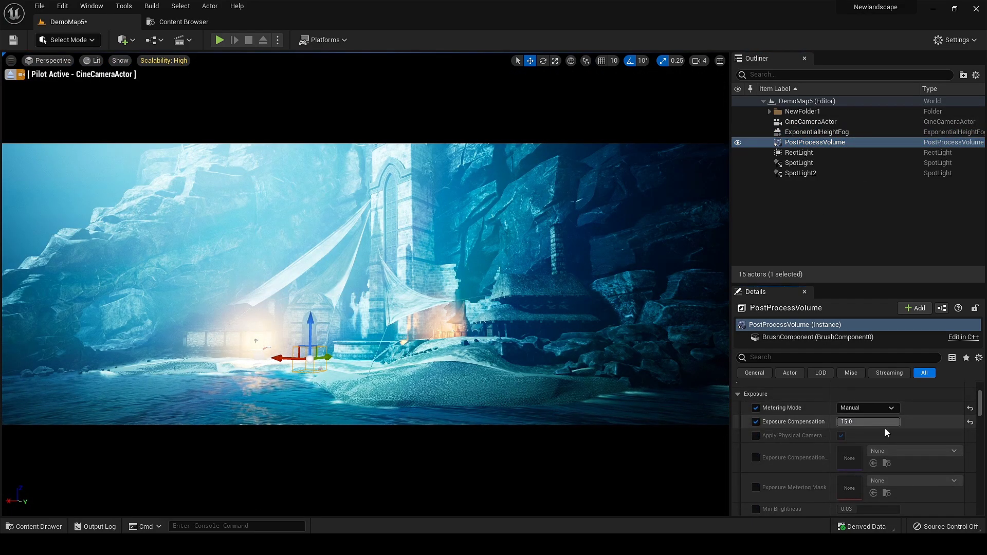
left_click(881, 423)
type("12")
key("Return")
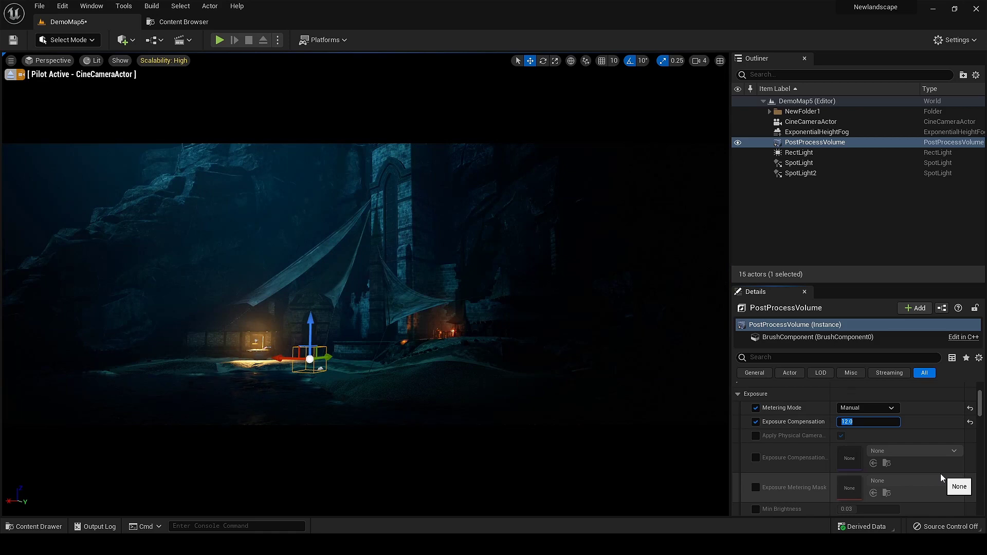
type("12.2")
key("Return")
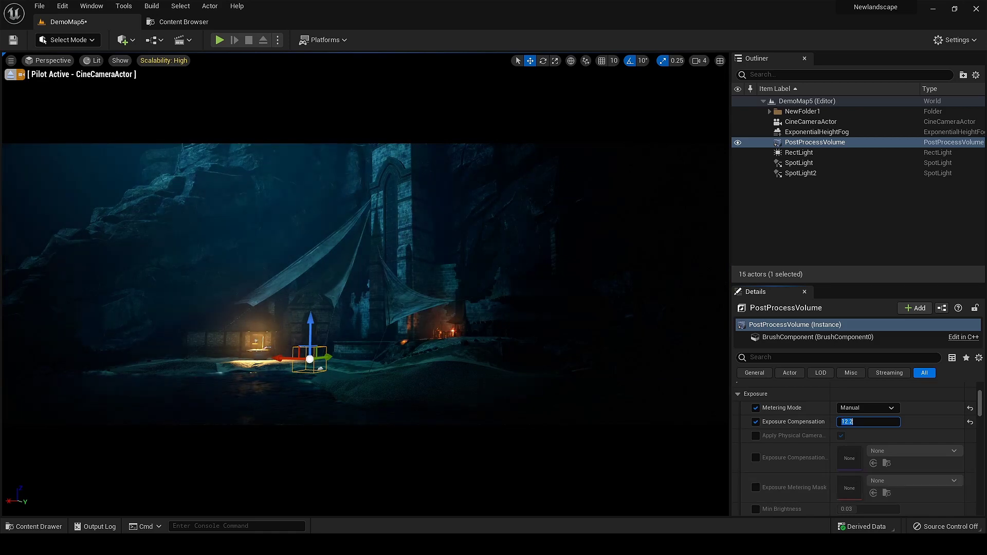
Reframe the piloted CineCameraActor in the full-screen viewport, turning it up and to the left towards the cliff and open sky.
left_click(463, 288)
key("Escape")
key("F11")
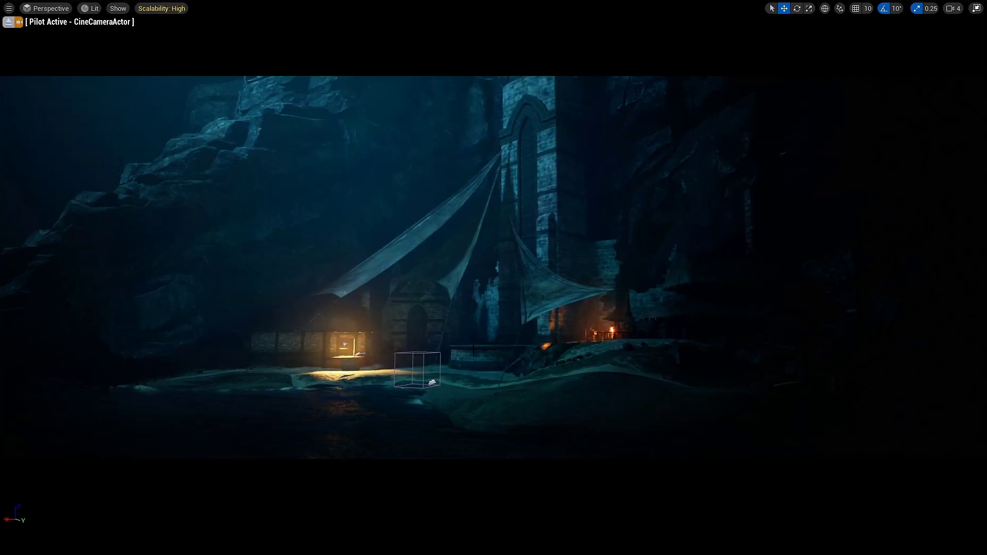
mouse_move(560, 392)
right_mouse_down()
mouse_move(564, 380)
mouse_move(567, 391)
right_mouse_up()
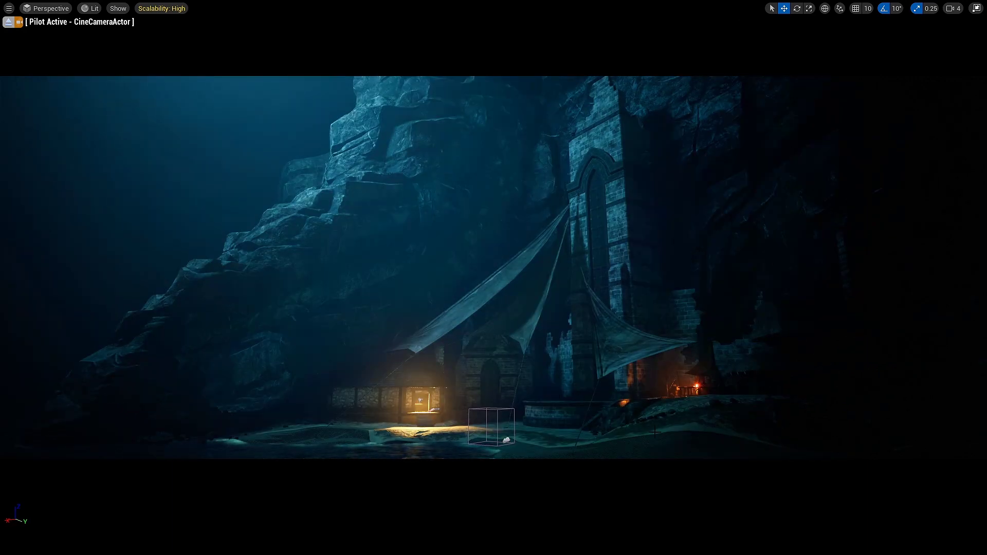
key("F11")
Check the intensity and volumetric scattering settings of SpotLight2 and SpotLight, and clear the selection.
left_click(770, 111)
left_click(812, 173)
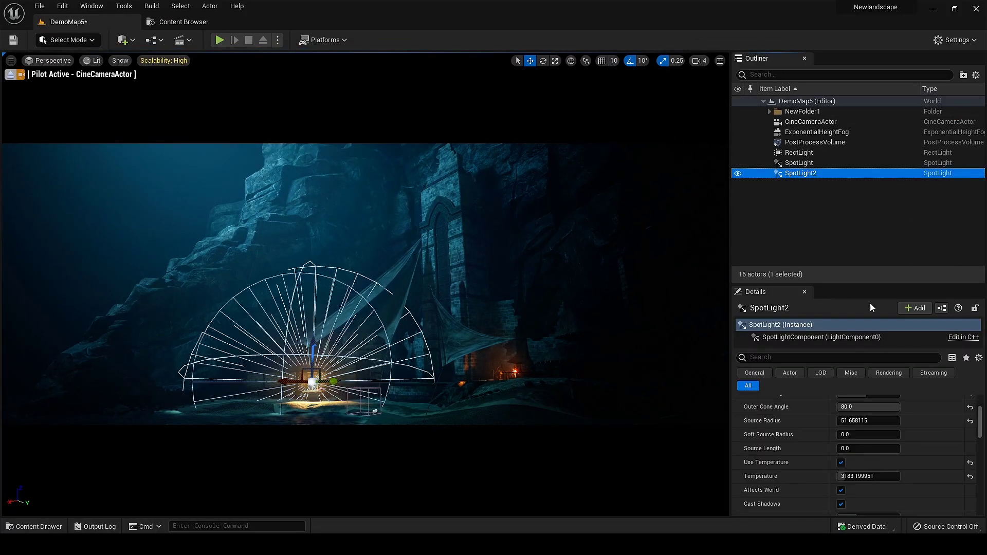
scroll(874, 452, "down", 3)
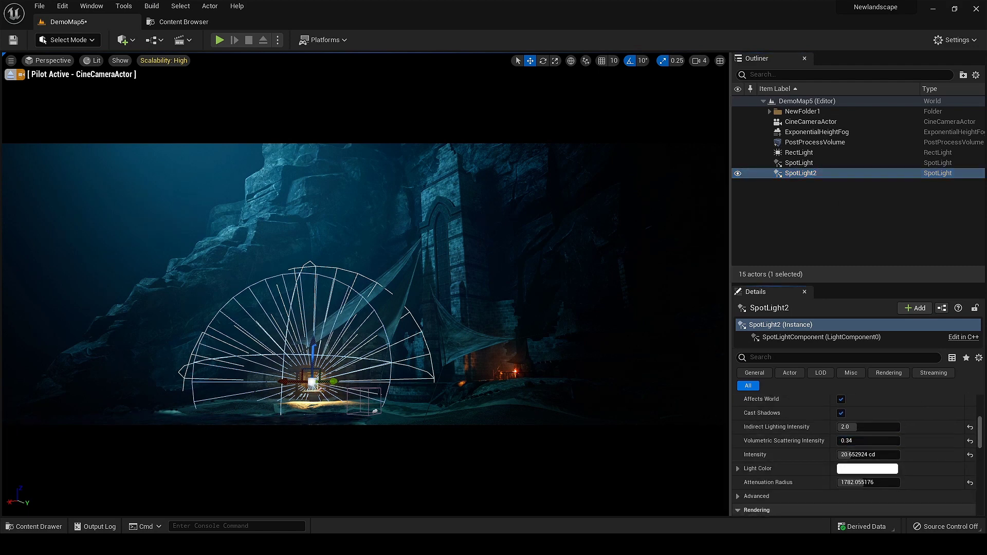
left_click(799, 162)
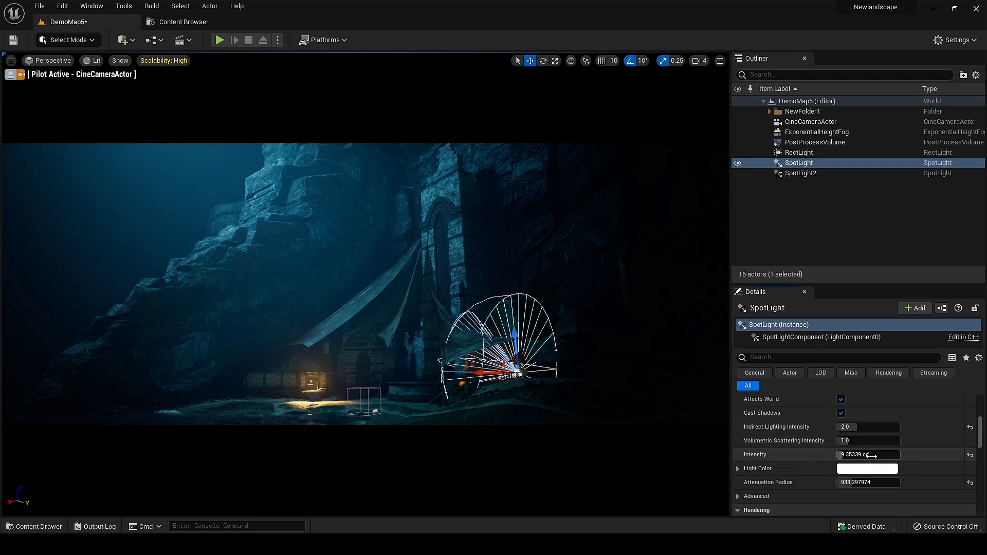
left_click(868, 440)
key("Escape")
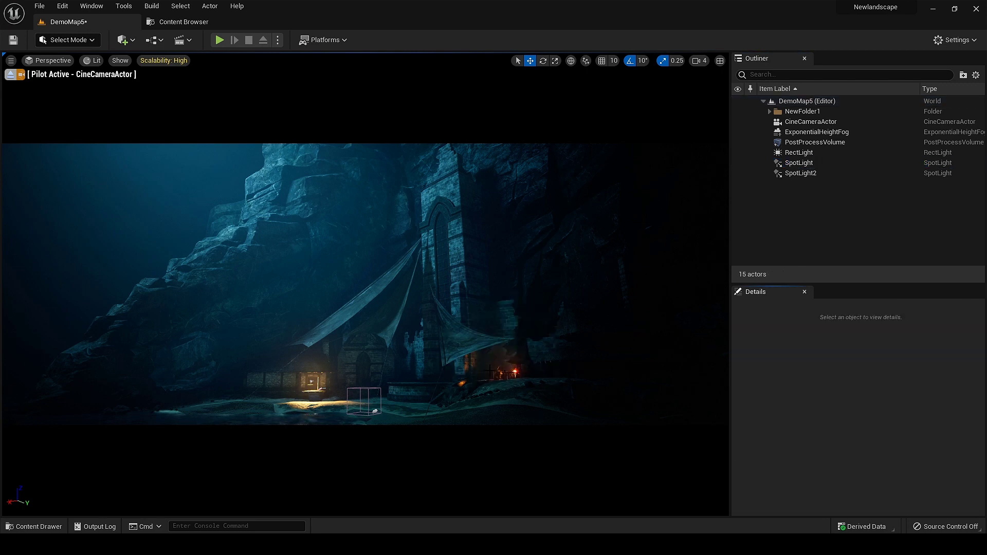
View the piloted camera shot full screen with nothing selected.
left_click(547, 380)
key("F11")
key("Escape")
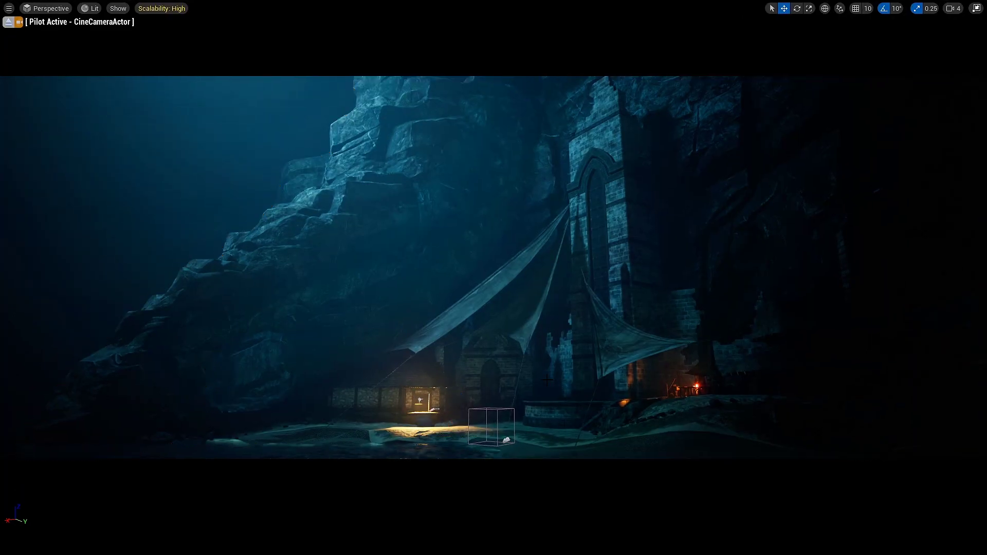